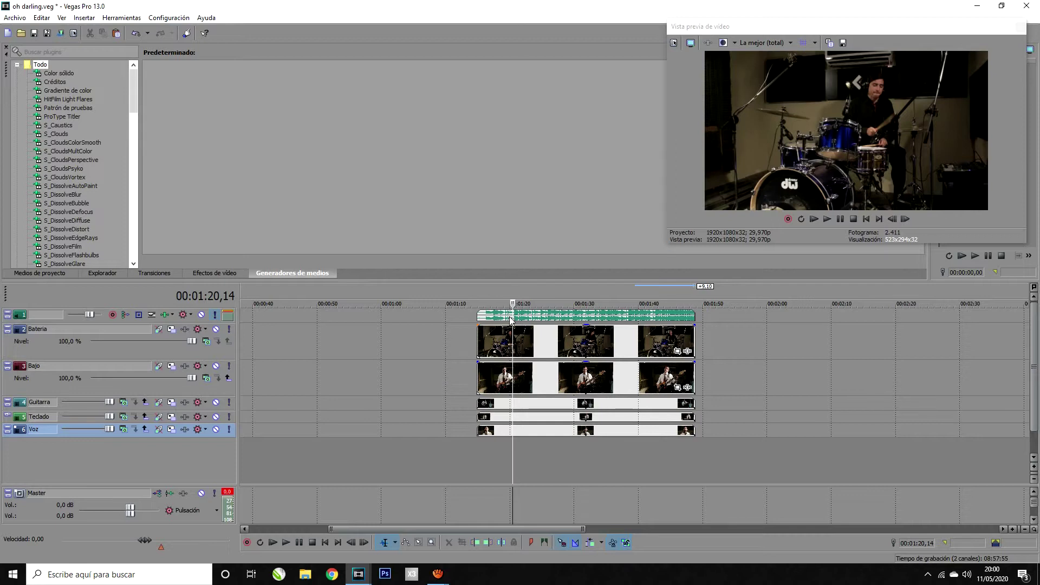
Preview the recording between about 00:01:20 and 00:01:22 on the timeline
click(513, 449)
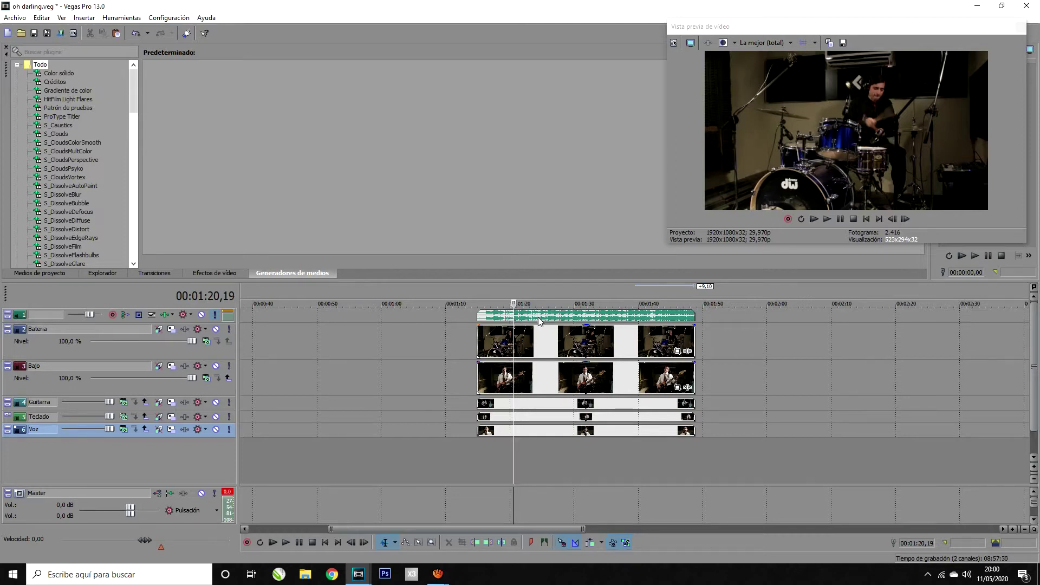
click(519, 295)
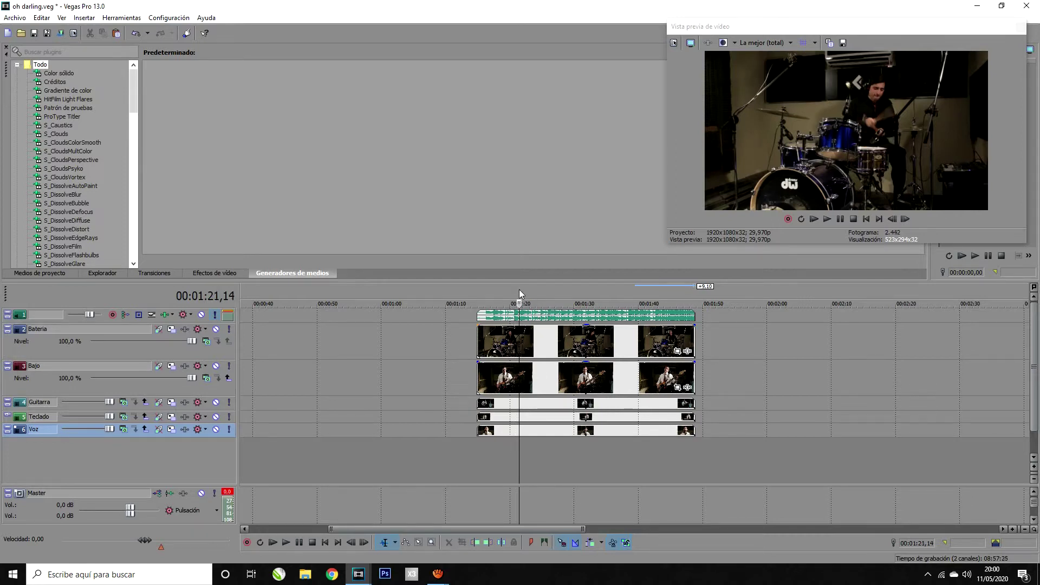
mouse_move(517, 295)
mouse_down()
mouse_move(566, 289)
mouse_move(509, 289)
mouse_up()
click(524, 295)
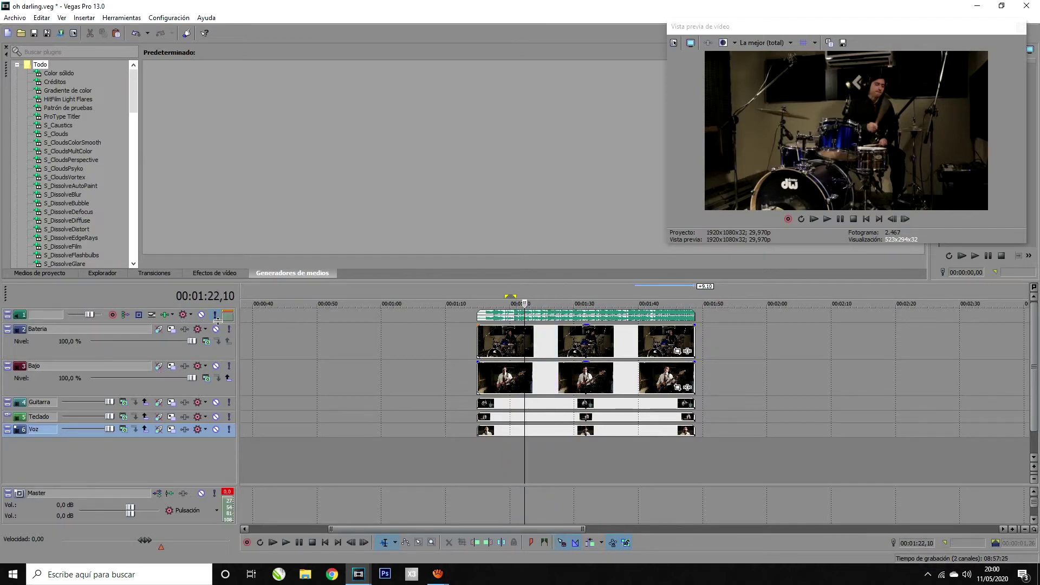
Solo the Bajo, Guitarra and Voz tracks in turn to view each musician's clip on its own
click(228, 367)
click(228, 367)
click(229, 402)
click(229, 402)
click(229, 432)
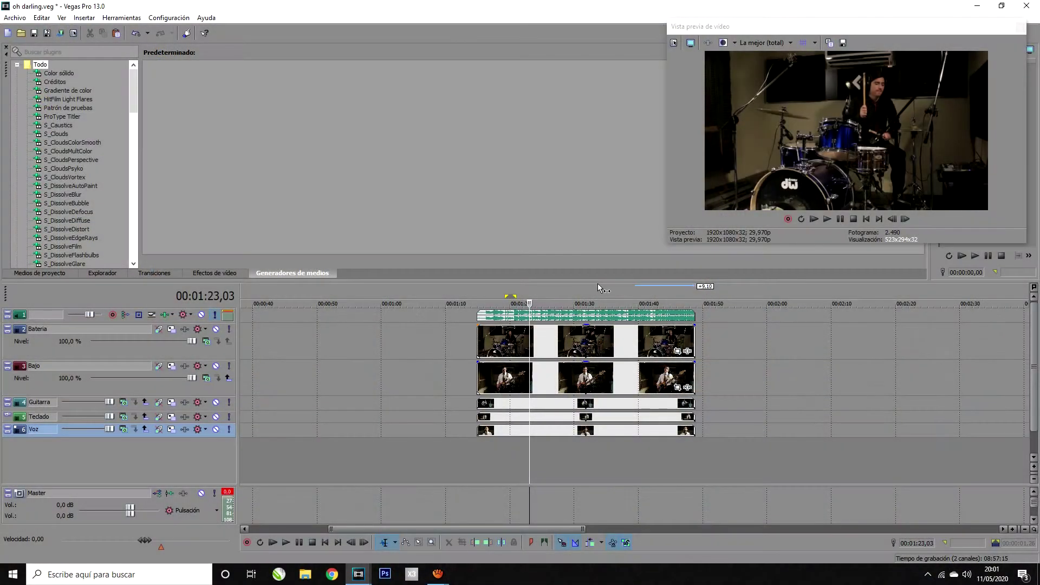
Place the playhead at 00:01:33,03 and give the video tracks an equal, more readable height
click(594, 284)
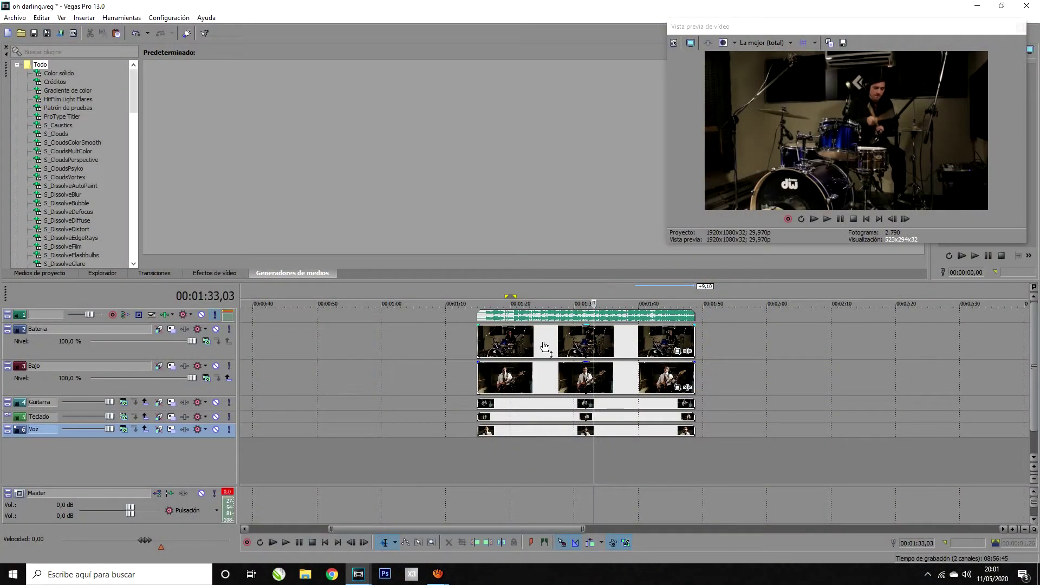
click(676, 352)
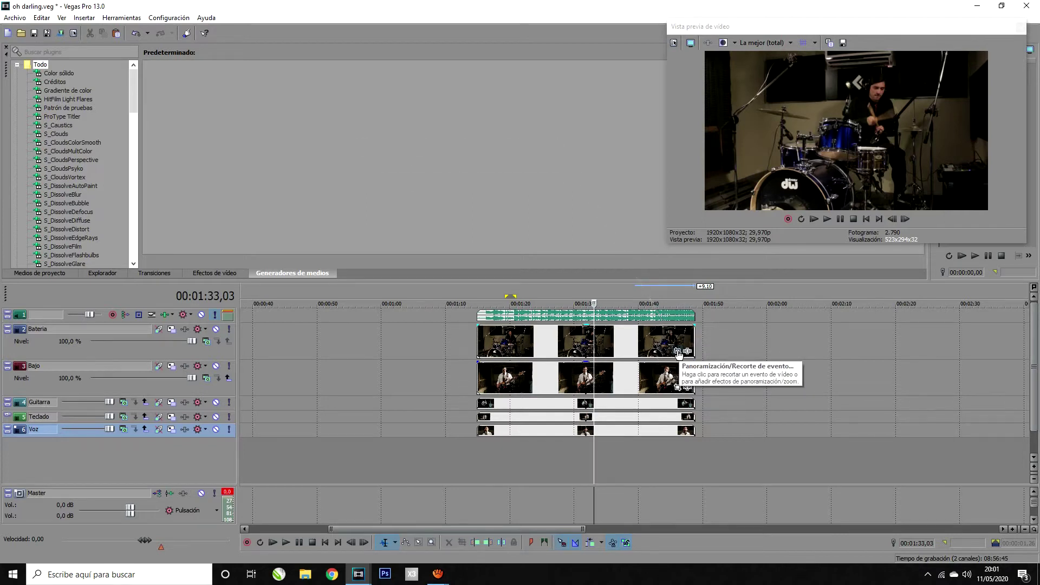
click(1034, 468)
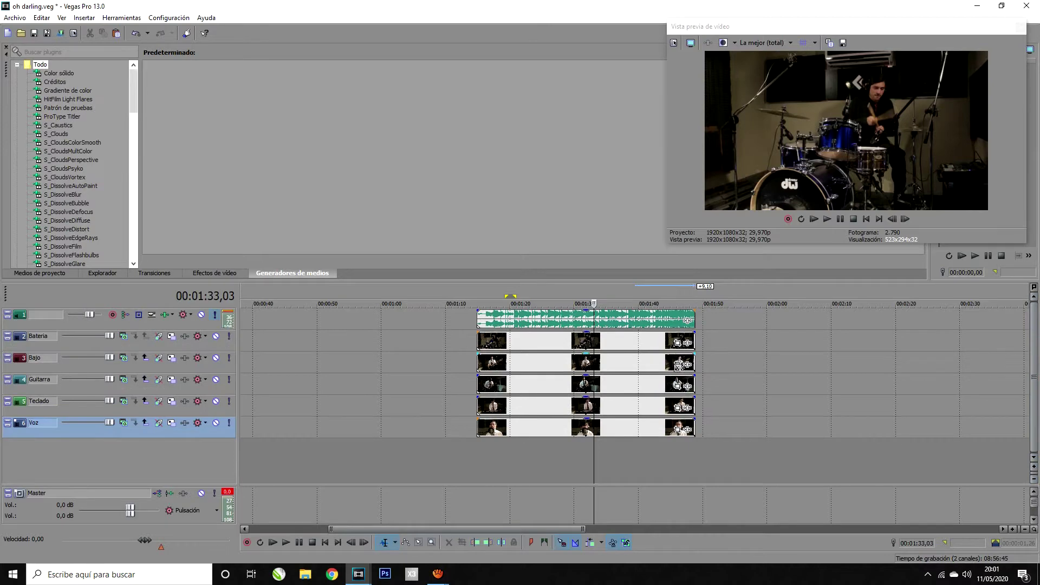
Enlarge the Bateria clip's Pan/Crop frame to 3840 × 2160 centred at 1920, 1080, so it fills the picture's upper-left quarter
click(677, 343)
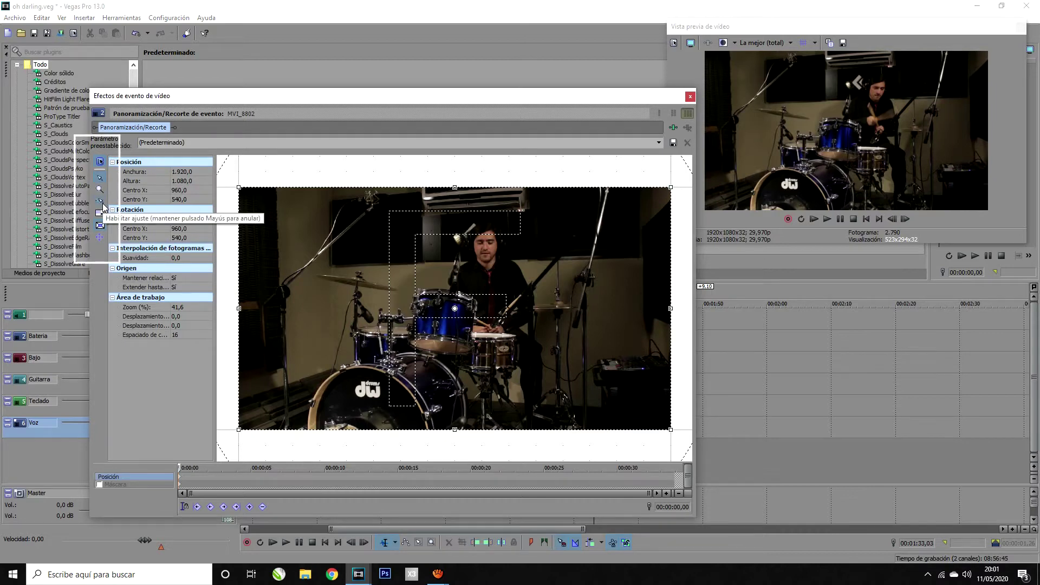
click(100, 238)
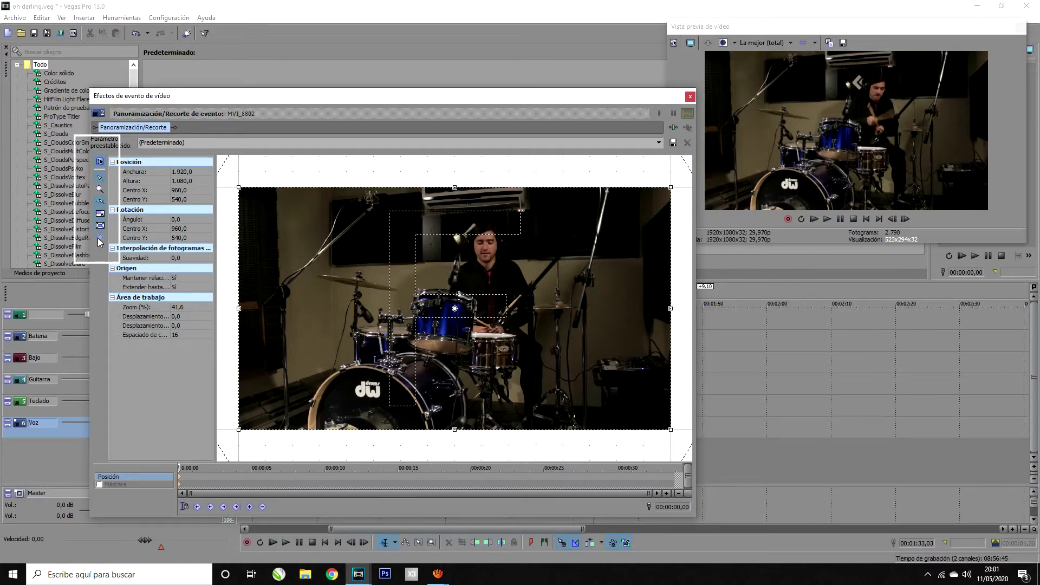
click(100, 239)
click(100, 238)
scroll(349, 253, down, 5)
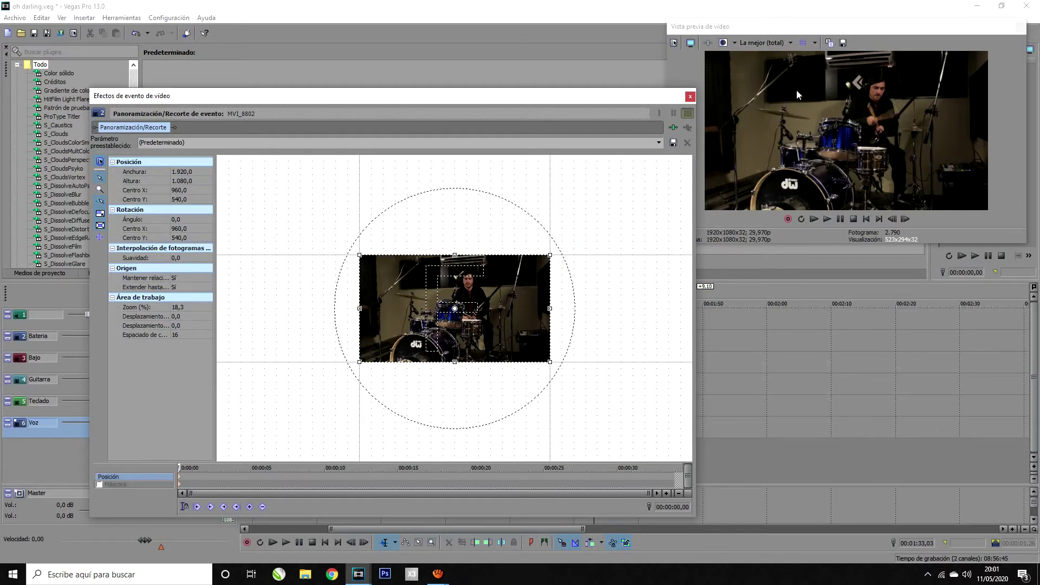
drag(547, 255, 669, 165)
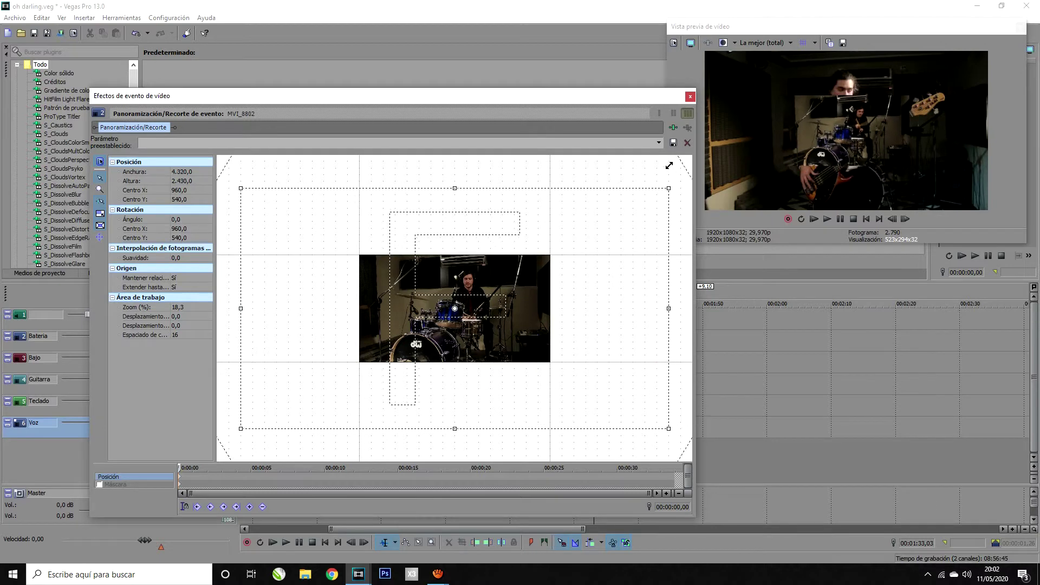
drag(480, 263, 508, 316)
mouse_move(335, 241)
mouse_down()
mouse_move(353, 245)
mouse_move(305, 215)
mouse_move(355, 241)
mouse_up()
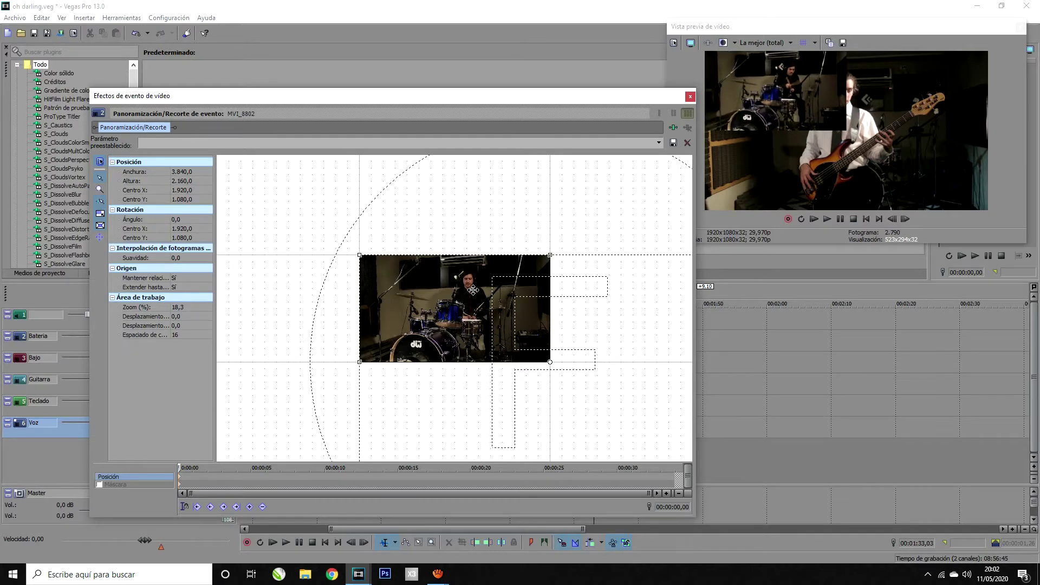
click(690, 97)
Enlarge the Bajo clip's Pan/Crop frame to 3840 × 2160 centred at 0, 1080, so it fills the picture's upper-right quarter
click(677, 364)
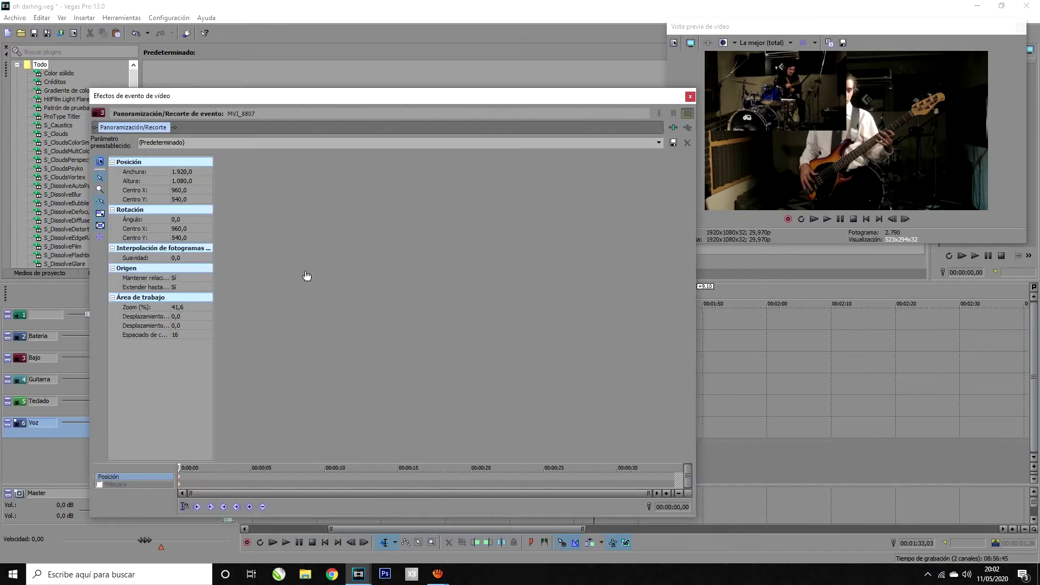
drag(505, 303, 378, 375)
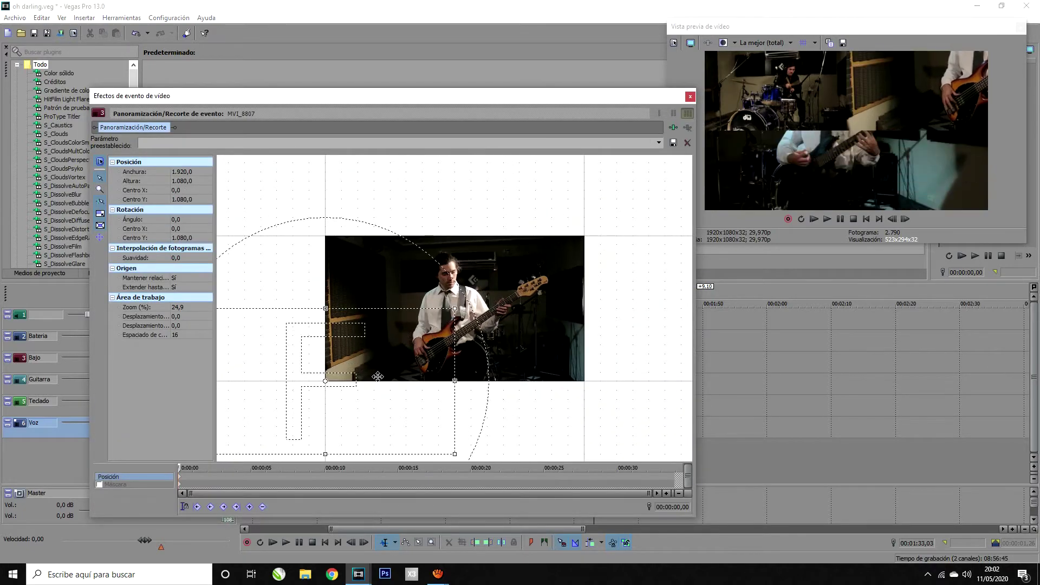
drag(453, 308, 590, 240)
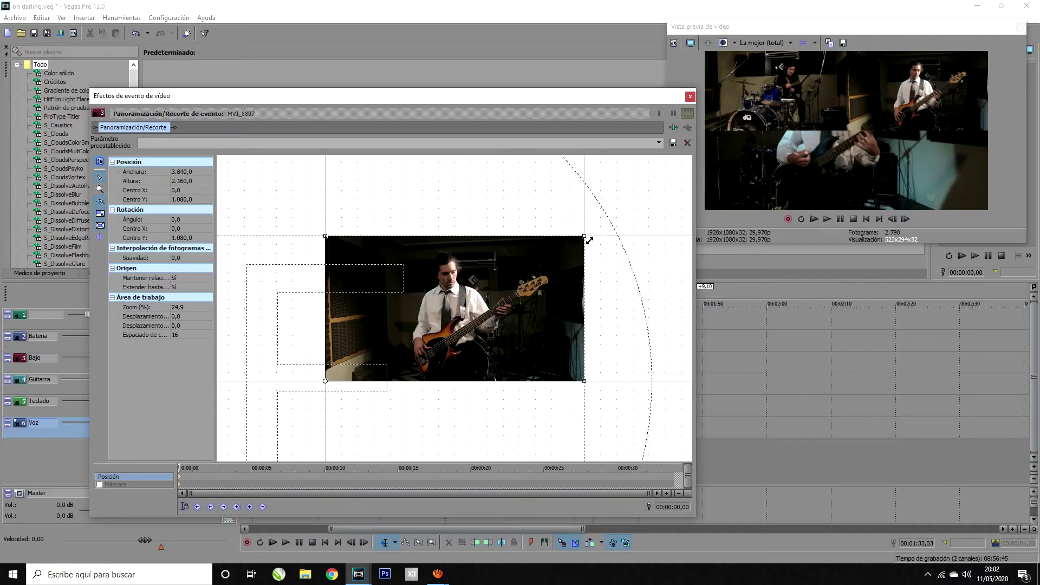
click(691, 97)
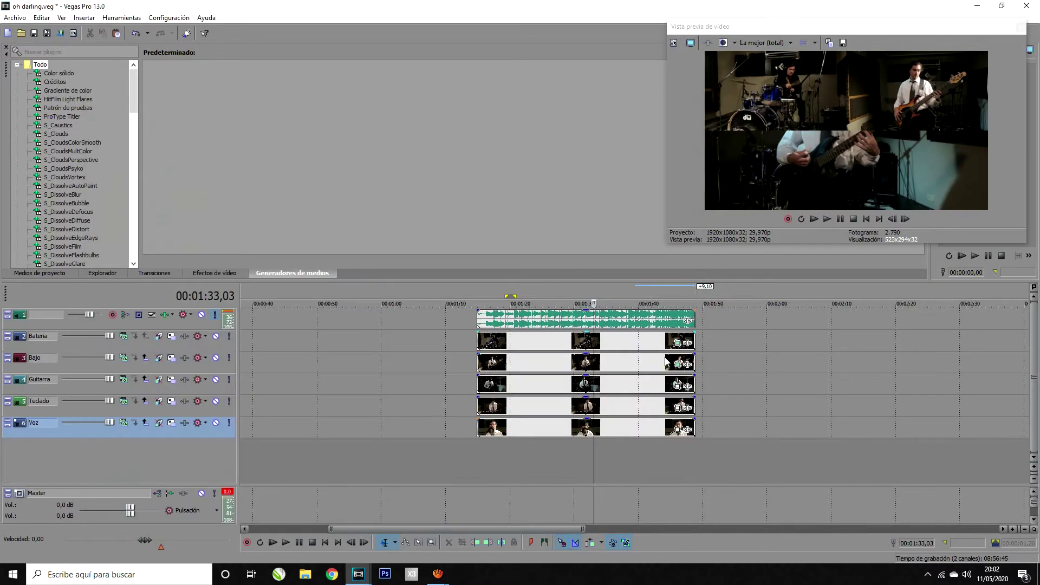
Enlarge the Guitarra clip's Pan/Crop frame to 3840 × 2160 centred at 1920, 0, so it fills the picture's lower-left quarter
click(677, 385)
scroll(327, 336, down, 5)
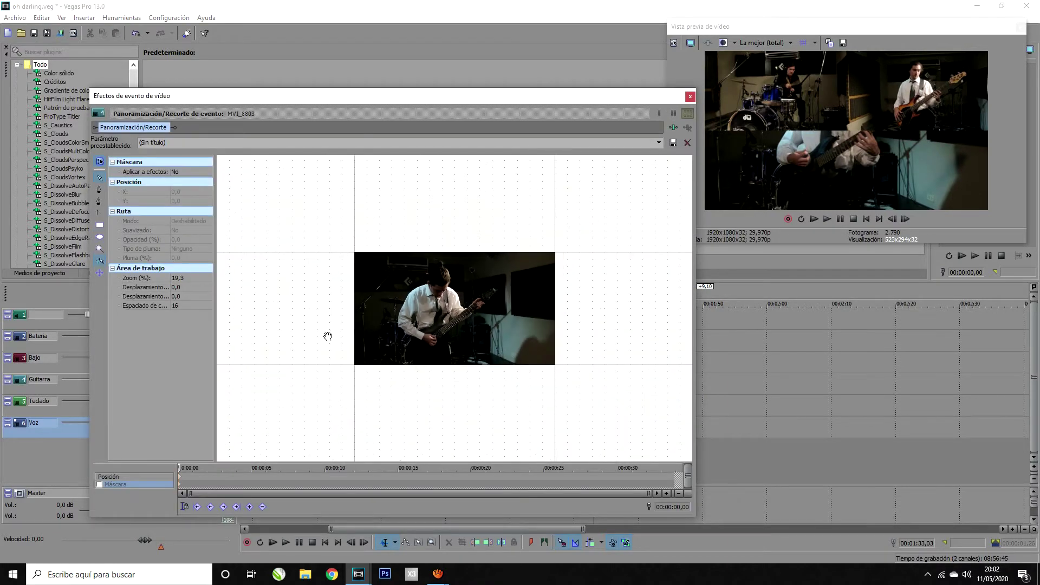
click(180, 477)
scroll(566, 239, down, 1)
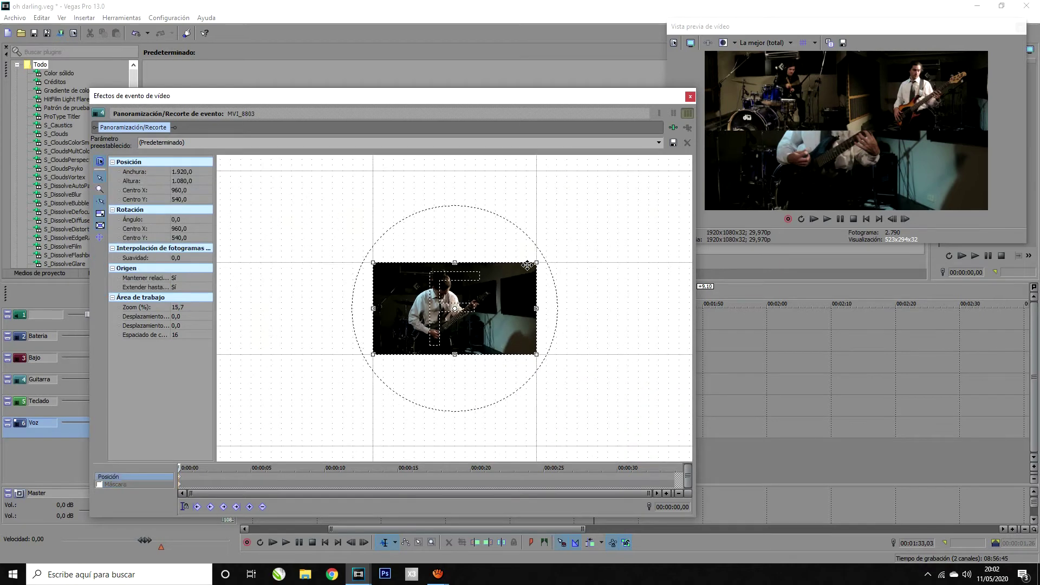
drag(508, 291, 585, 245)
drag(383, 350, 373, 355)
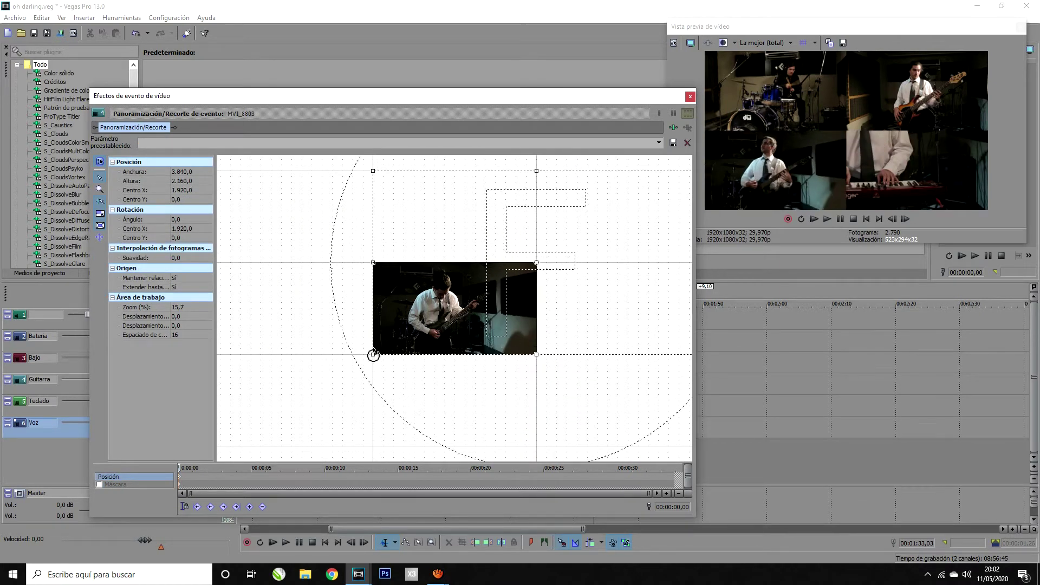
click(690, 96)
Review how the Bateria clip's Pan/Crop frame aligns with the corners of its image
click(614, 296)
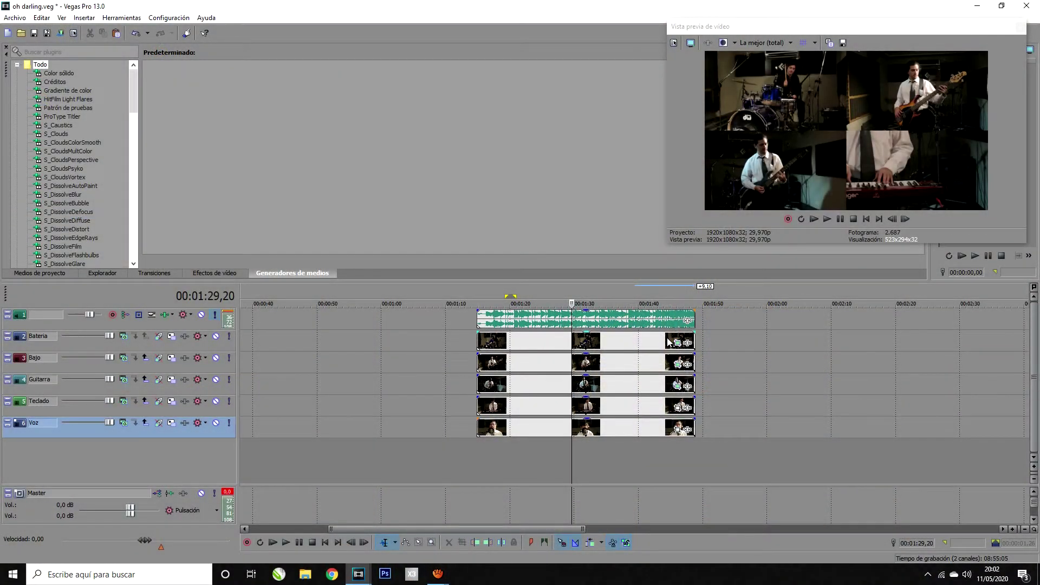
click(676, 343)
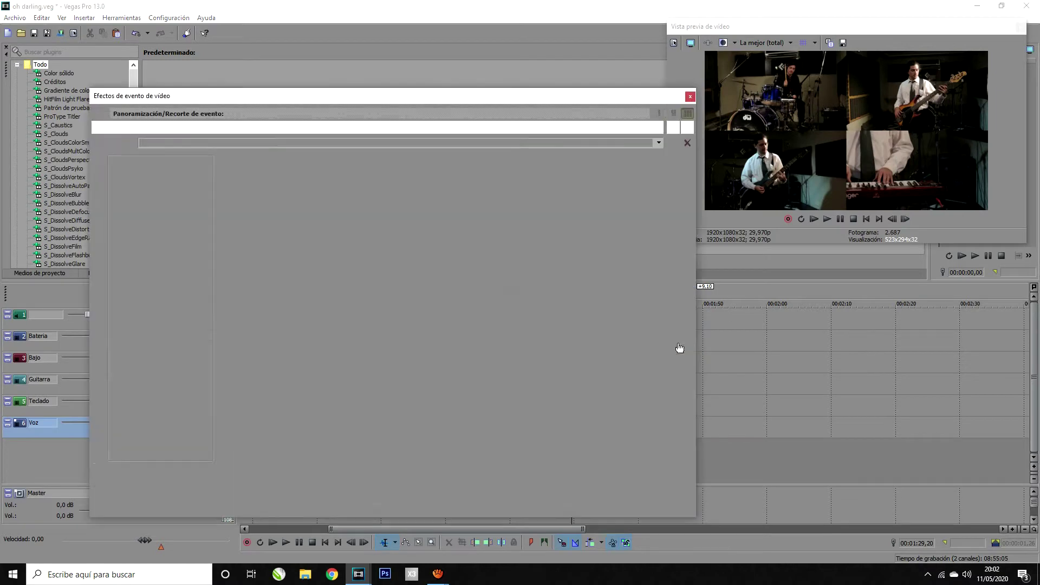
scroll(379, 271, down, 4)
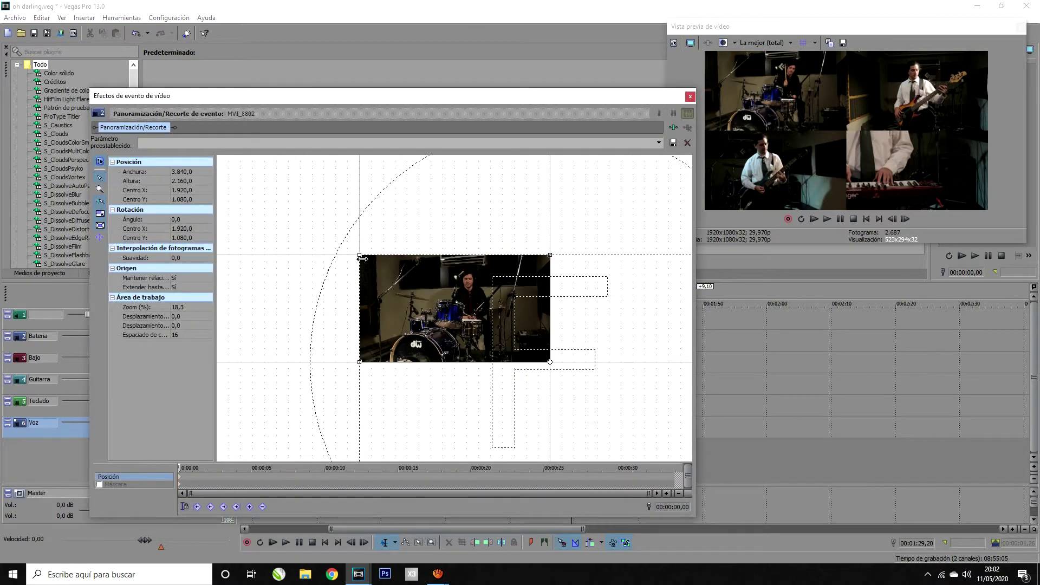
drag(361, 258, 361, 255)
drag(532, 284, 686, 264)
click(690, 97)
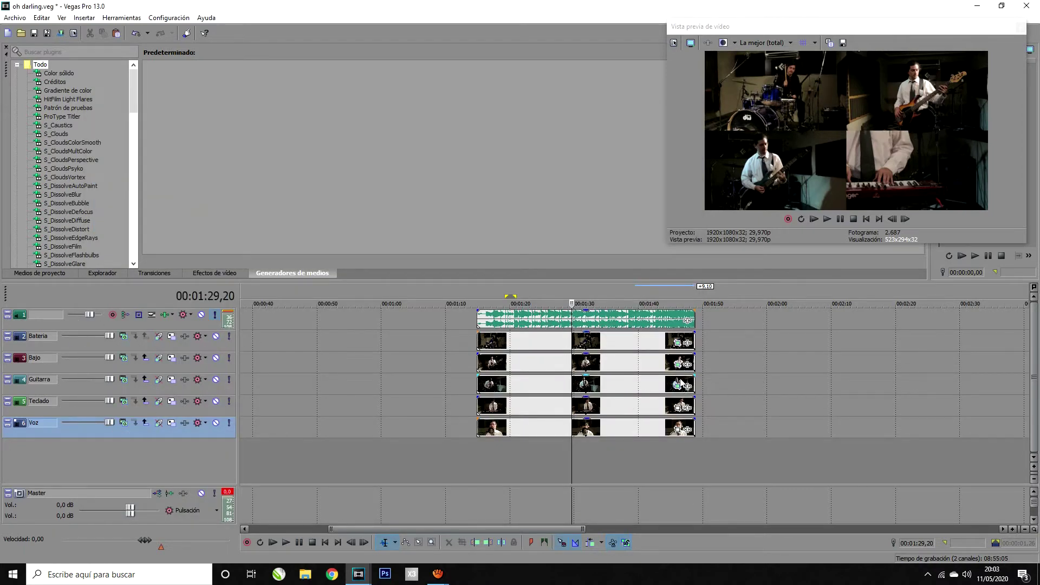
Enlarge the Teclado clip's Pan/Crop frame to 3840 × 2160 centred at 0, 0, so it fills the picture's lower-right quarter
click(678, 407)
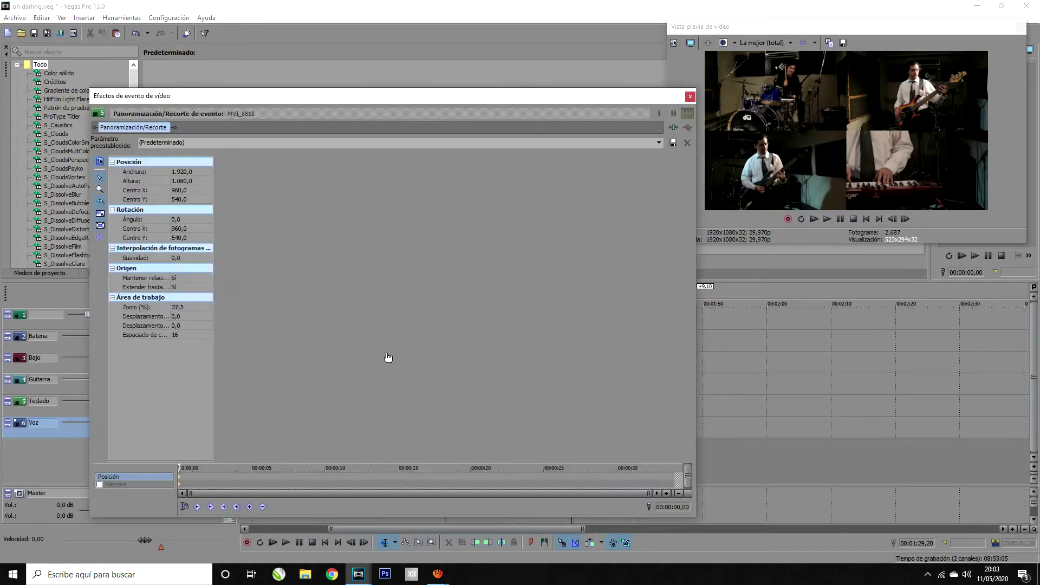
drag(561, 251, 472, 228)
drag(554, 361, 561, 369)
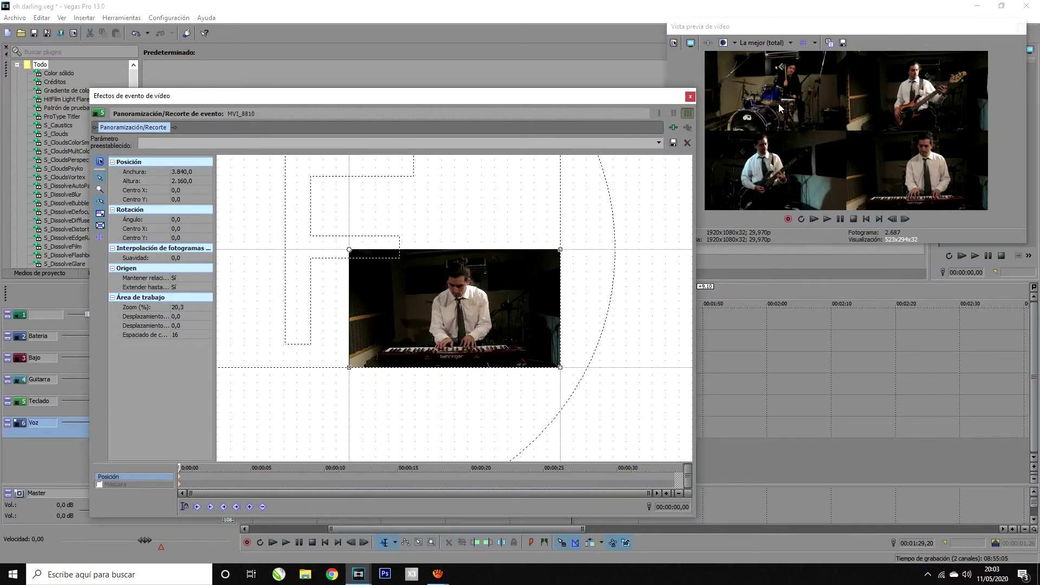
click(689, 97)
Undo the four-way split framing of the clips and check the Bateria clip's Pan/Crop frame
click(496, 444)
click(573, 456)
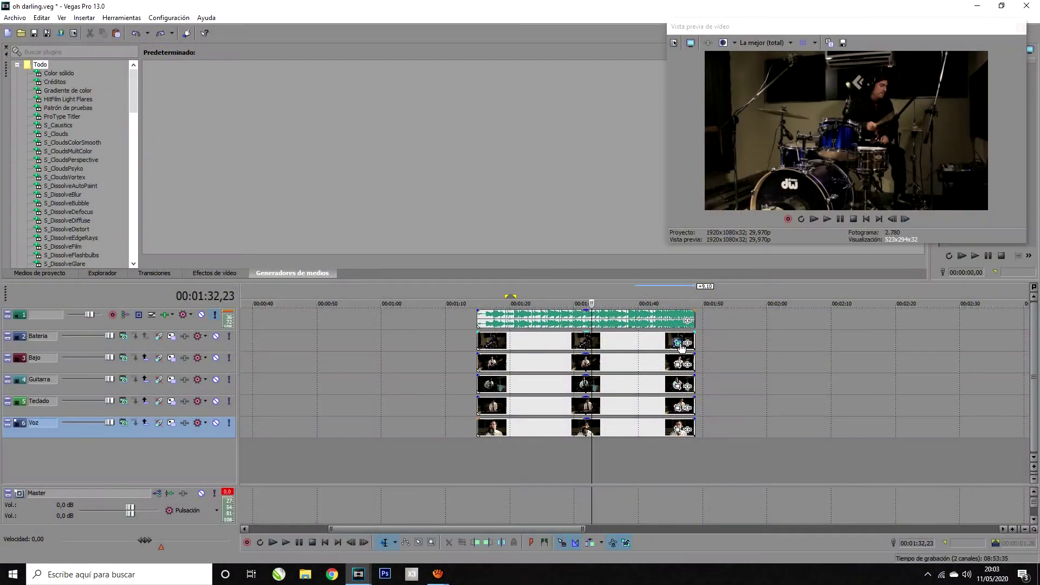
click(678, 343)
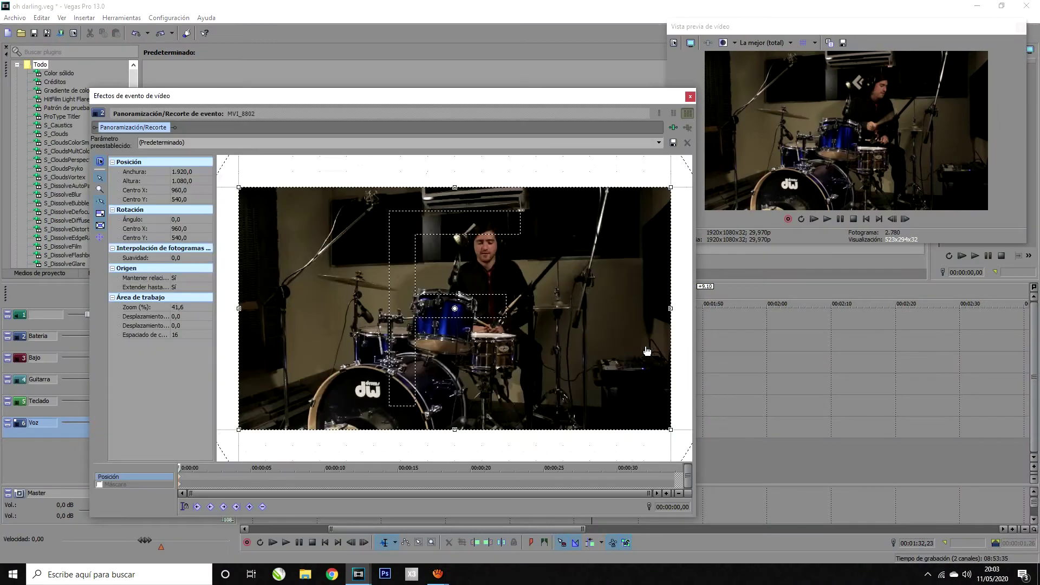
click(690, 96)
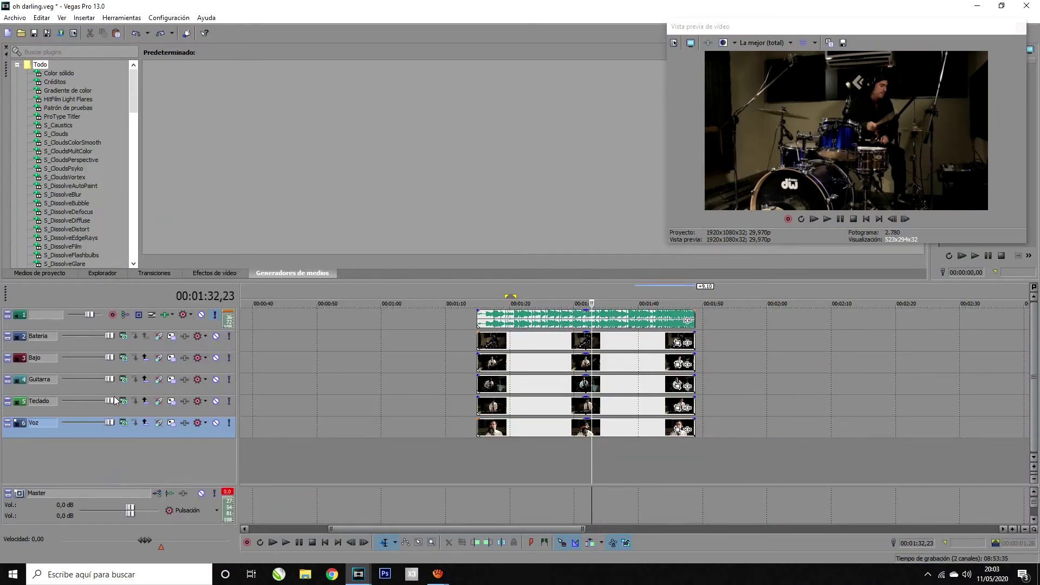
Mute the Guitarra and Teclado video tracks
click(184, 386)
click(185, 397)
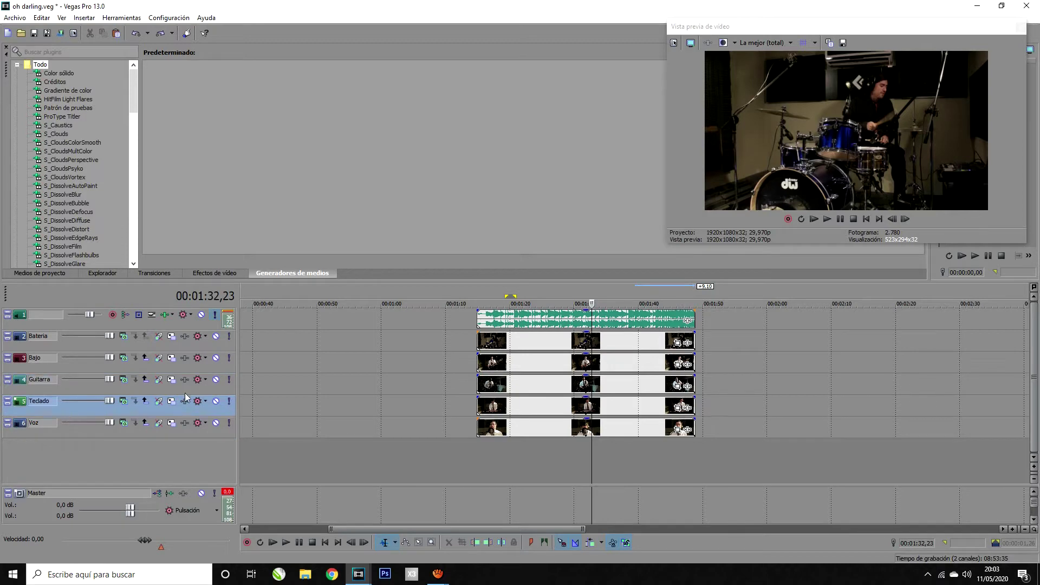
click(216, 379)
click(216, 400)
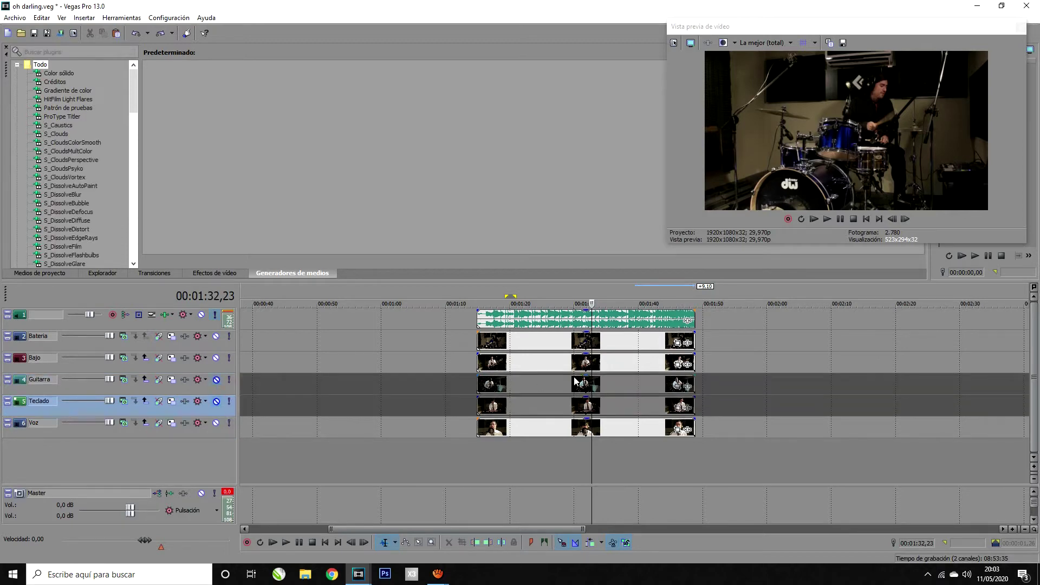
Enlarge the Bateria clip's Pan/Crop frame to 3840 × 2160 centred at 0, 1080, so it fills the picture's upper-right quarter
click(677, 343)
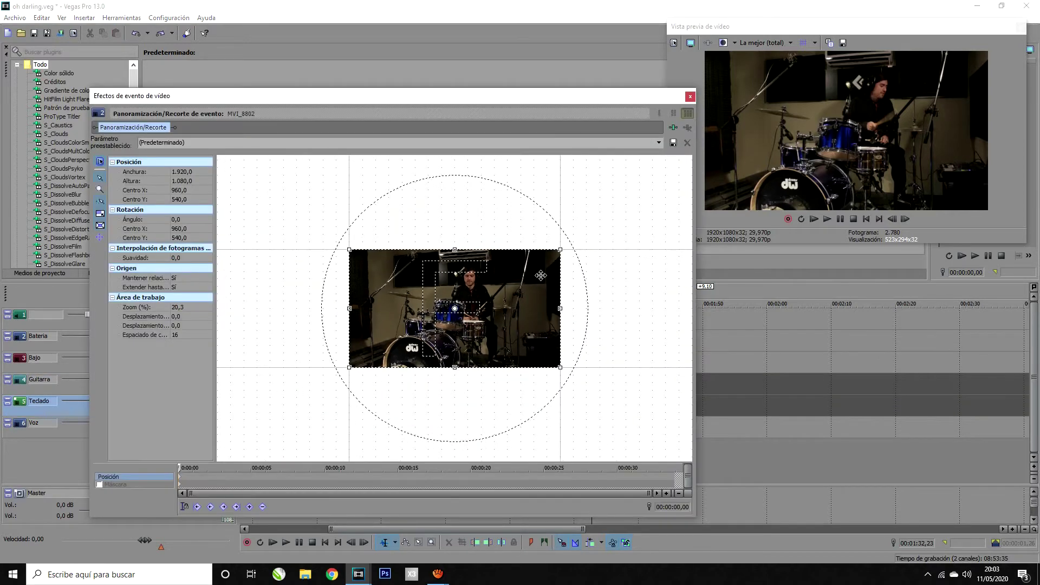
drag(560, 251, 638, 205)
drag(563, 303, 457, 361)
drag(534, 268, 559, 253)
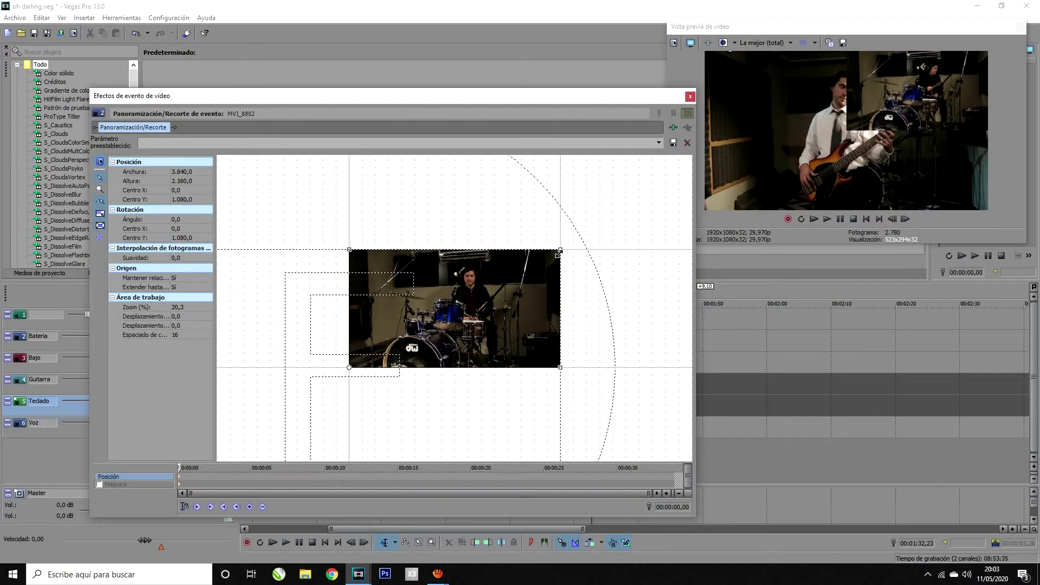
click(690, 97)
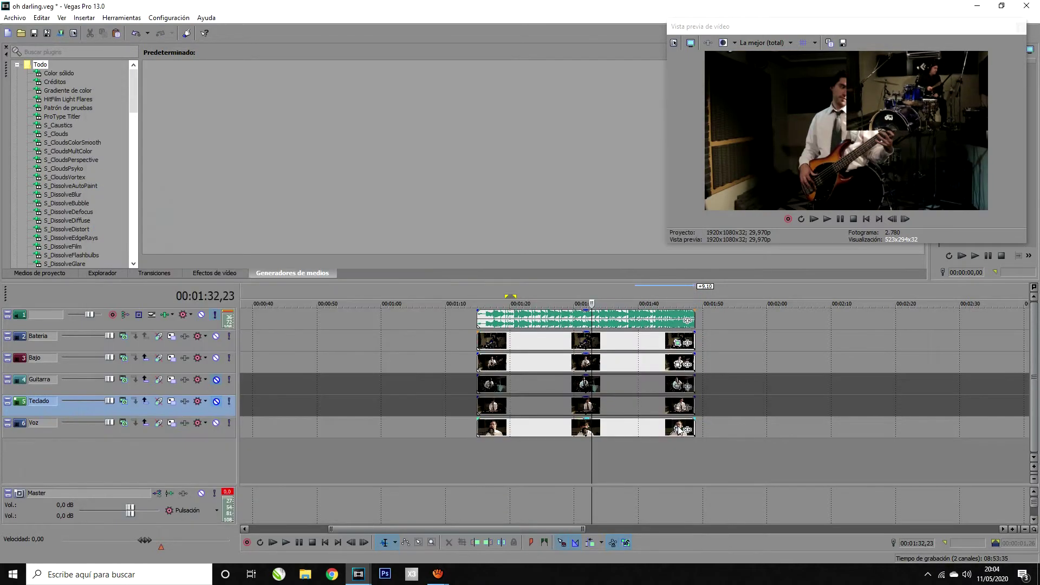
Enlarge the Bajo clip's Pan/Crop frame and centre it at 0, 0, aligned to the image corners, so it fills the picture's lower-right quarter
click(677, 365)
drag(608, 224, 704, 168)
drag(542, 331, 391, 249)
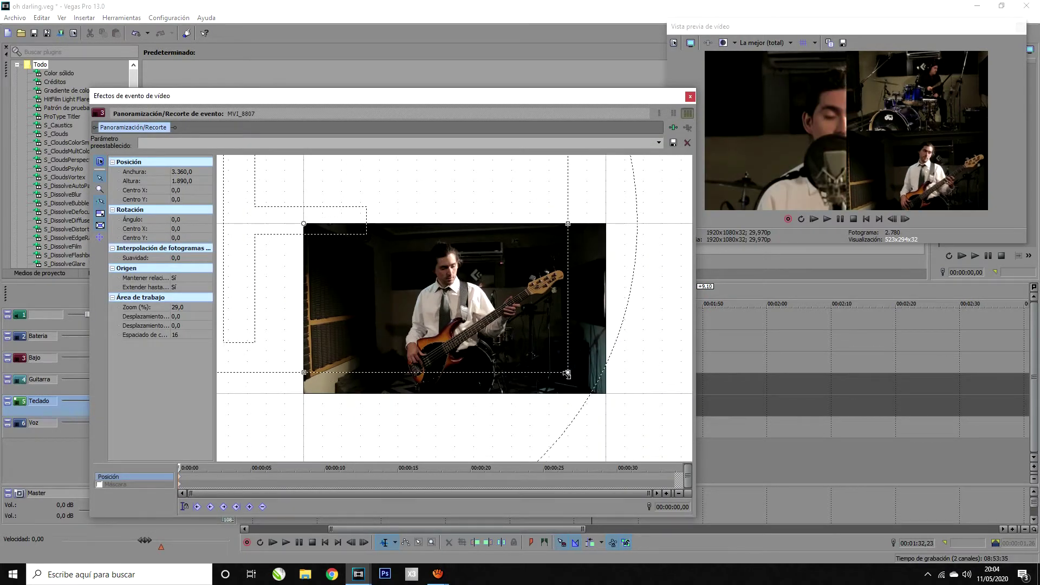
drag(566, 374, 606, 396)
click(690, 97)
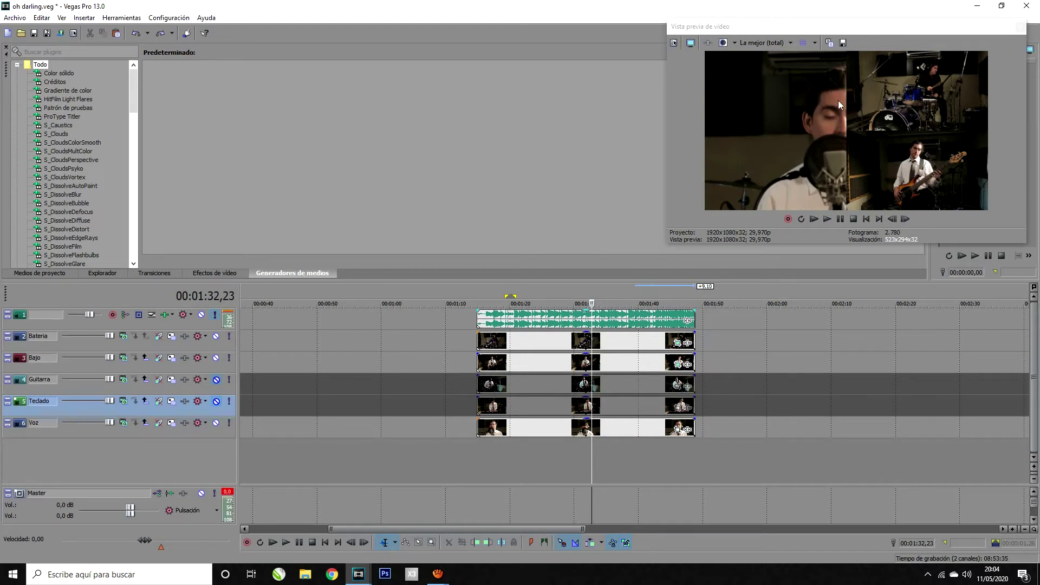
Move the Bateria clip's Pan/Crop frame to centre X -120 and shift the Bajo clip's frame horizontally to match
click(677, 342)
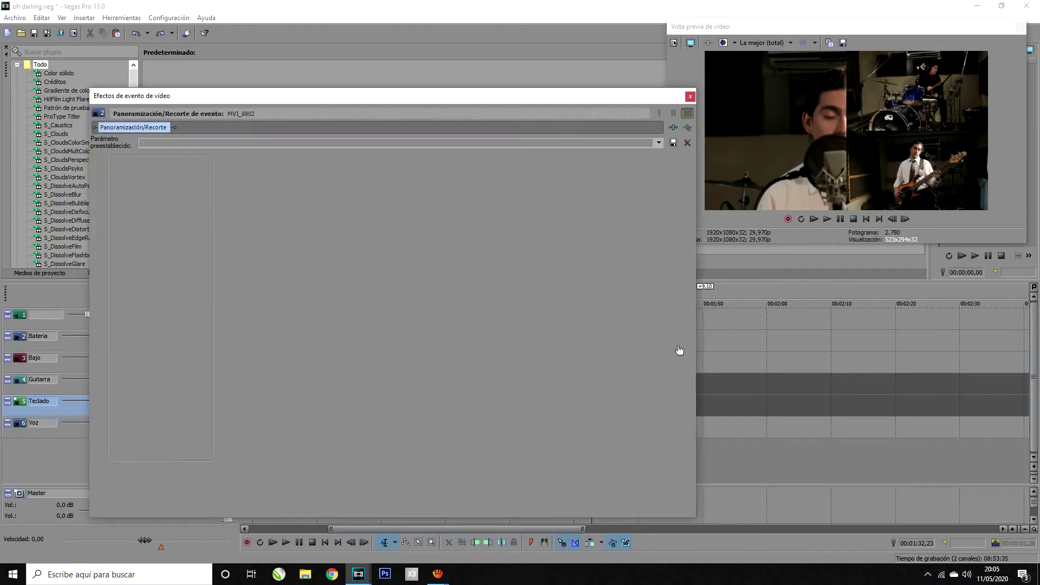
click(690, 96)
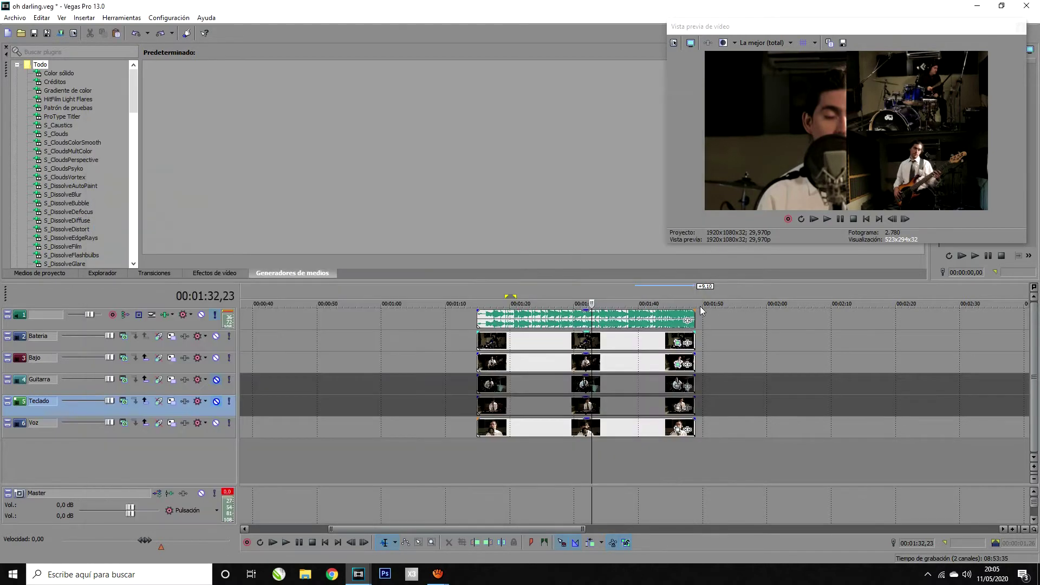
click(676, 344)
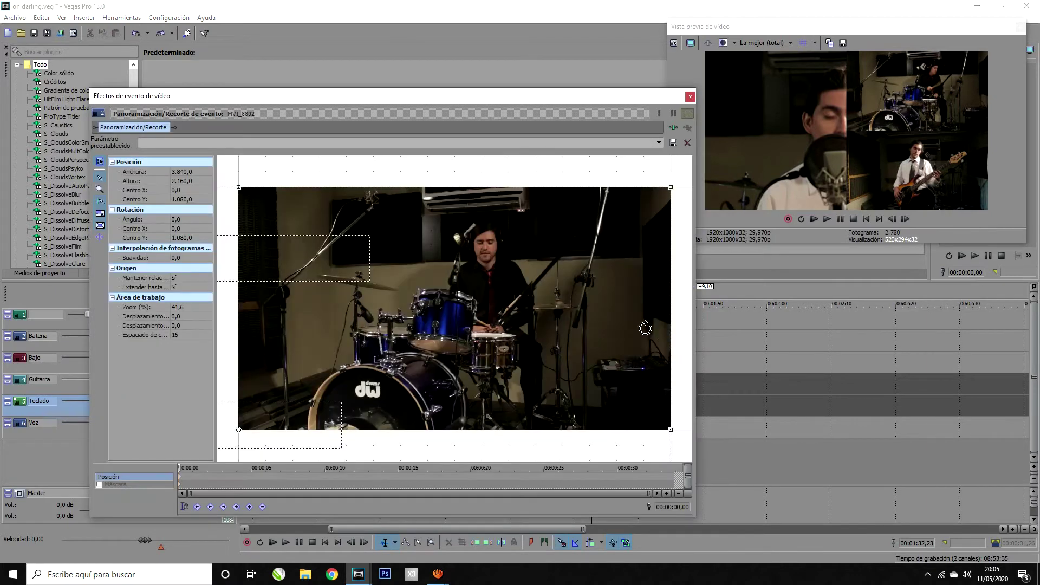
drag(640, 322, 623, 320)
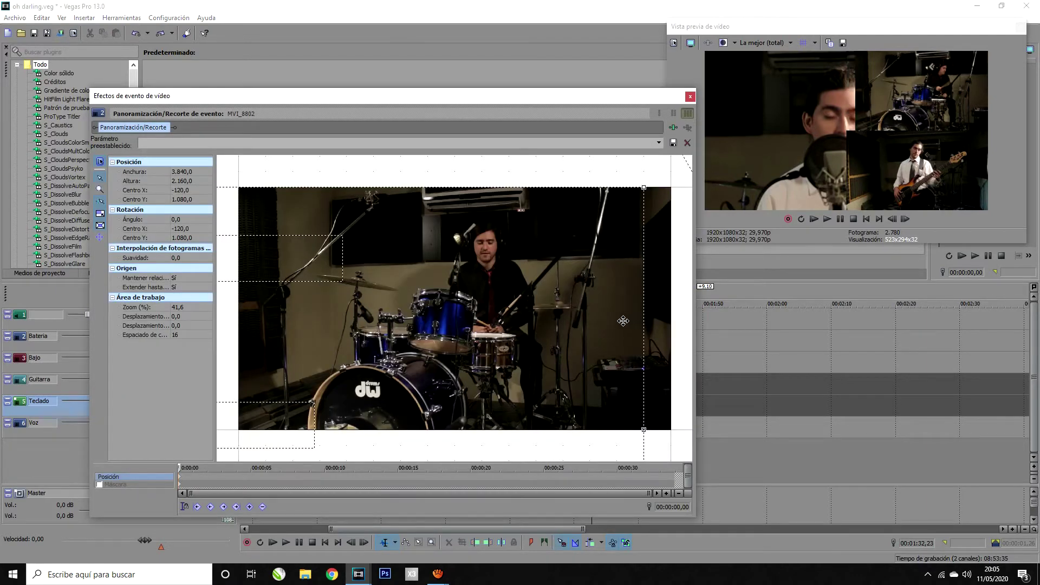
click(689, 97)
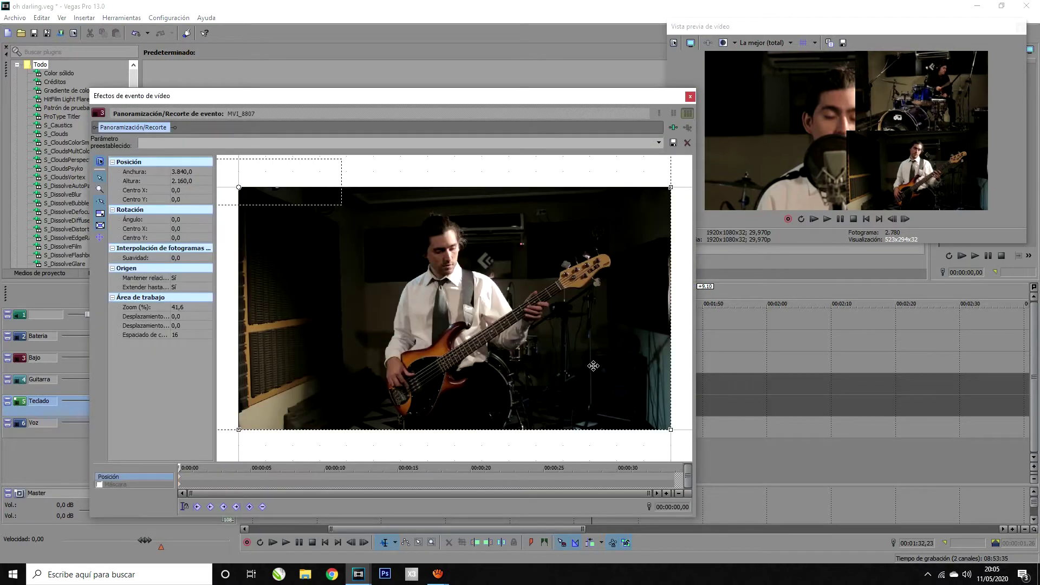
drag(593, 365, 575, 364)
click(690, 97)
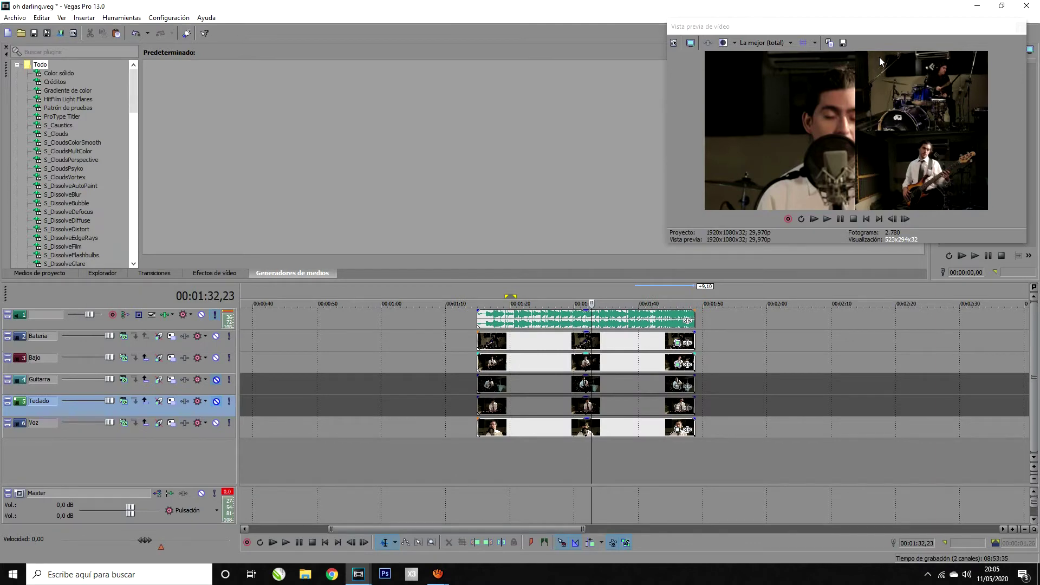
Mask the Bateria clip with a rectangle centred at about 1089, 639 that cuts off the image's left strip
click(678, 342)
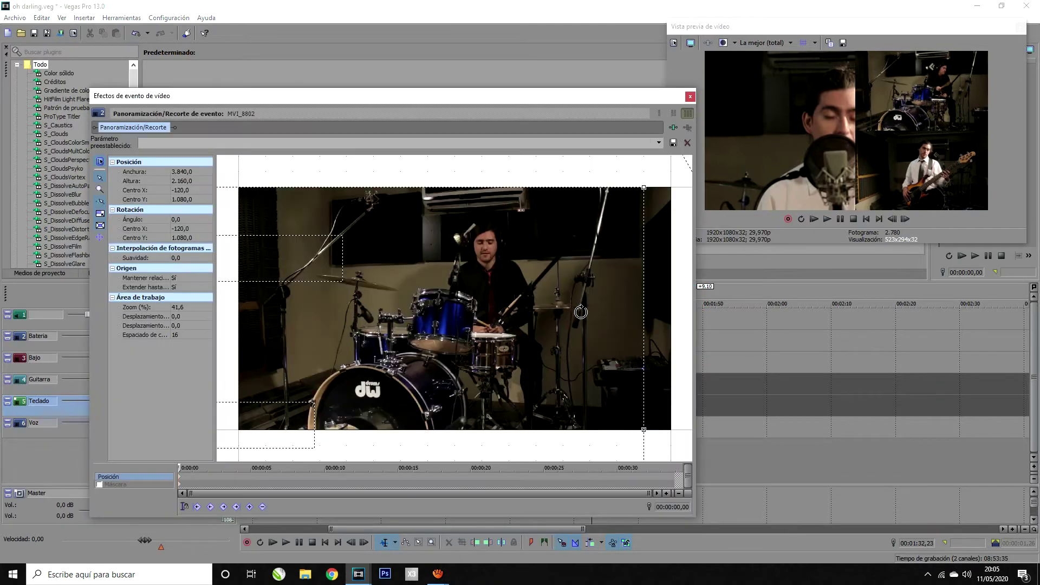
click(99, 486)
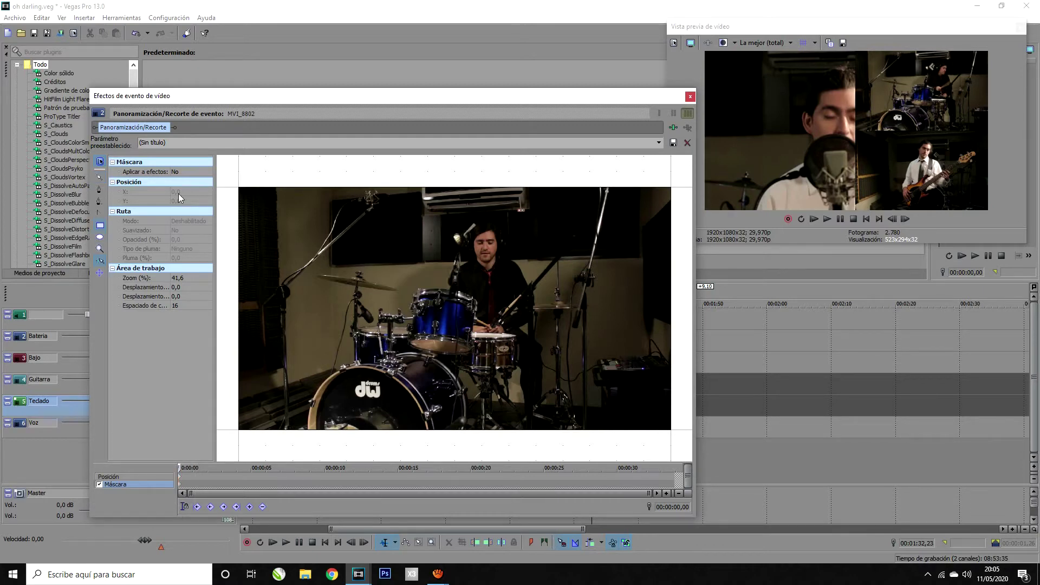
click(100, 232)
drag(673, 180, 293, 480)
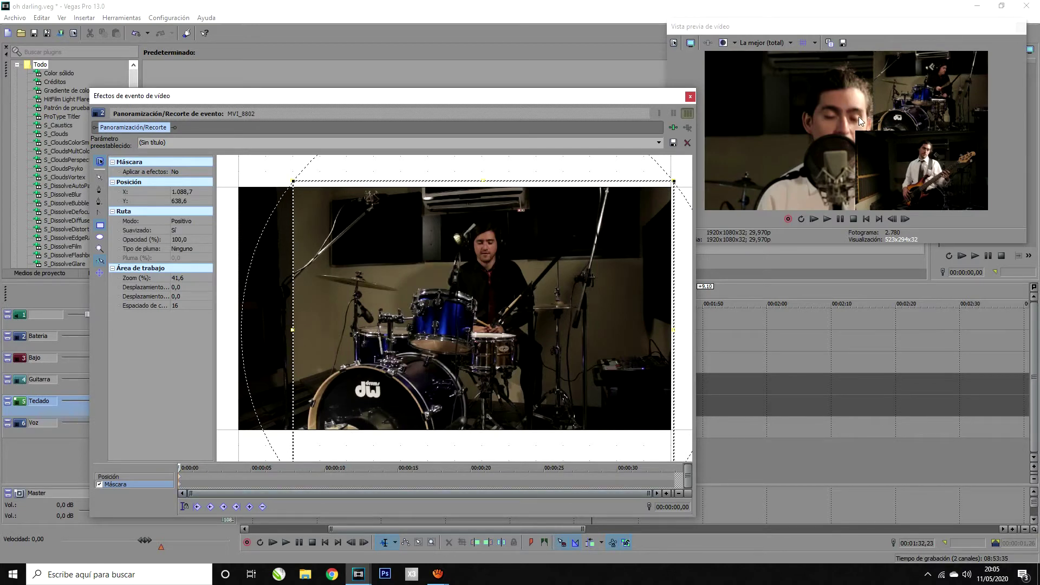
click(690, 97)
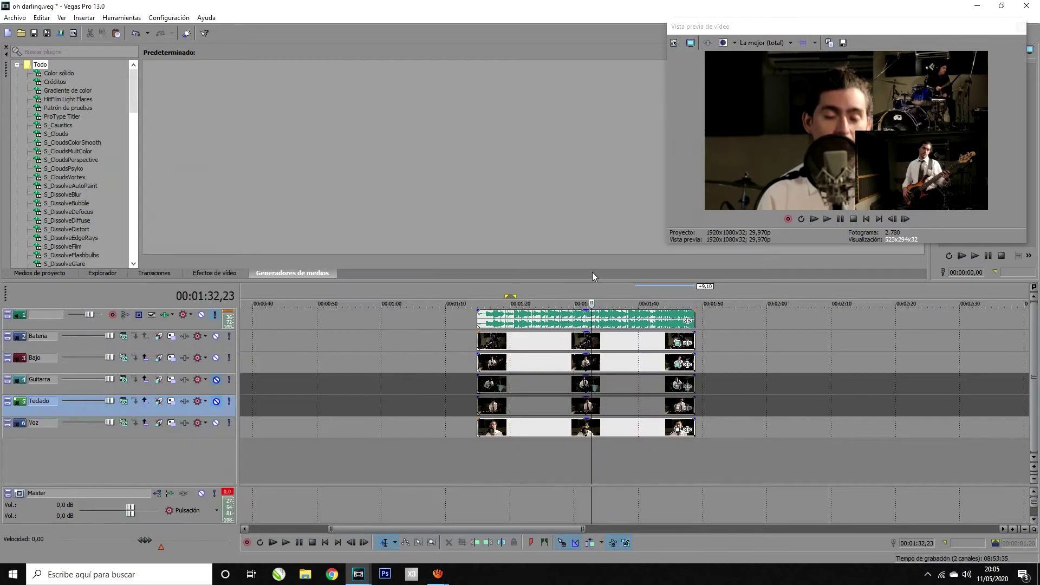
Mask the Bajo clip with a rectangle that cuts off its left strip, in line with the Bateria clip's edge
click(678, 364)
click(105, 486)
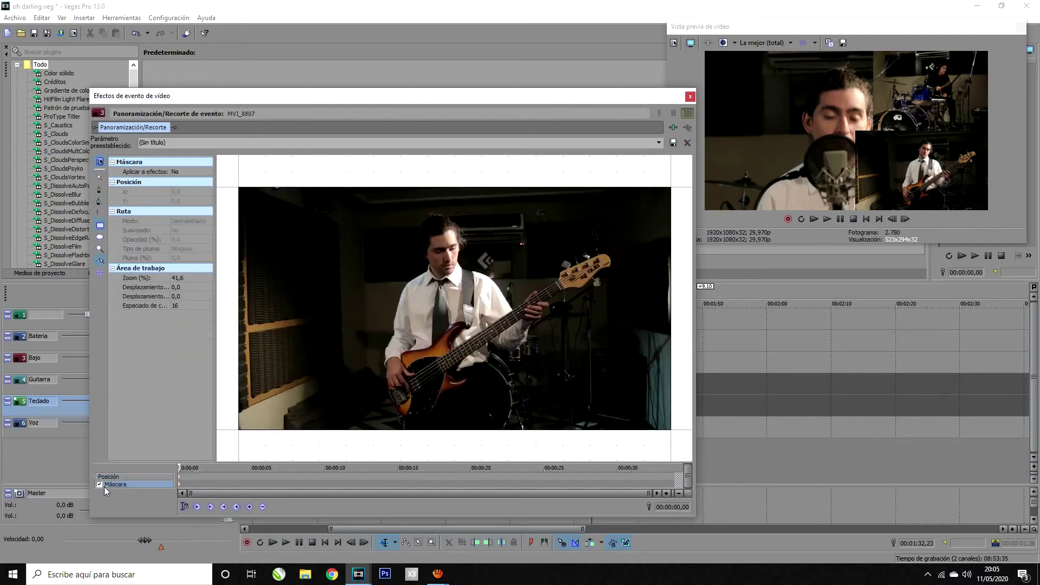
drag(682, 444, 293, 171)
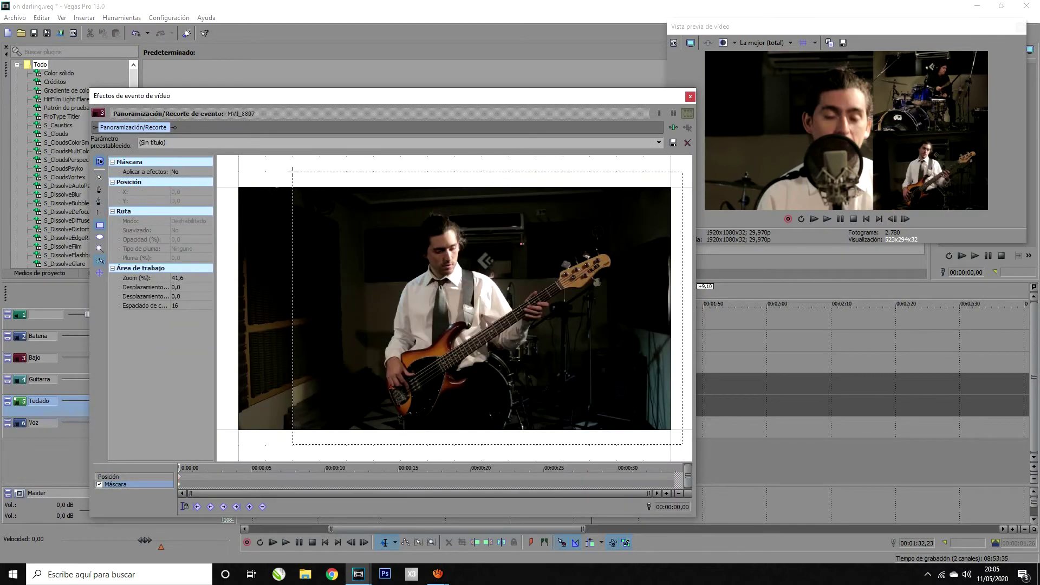
click(690, 96)
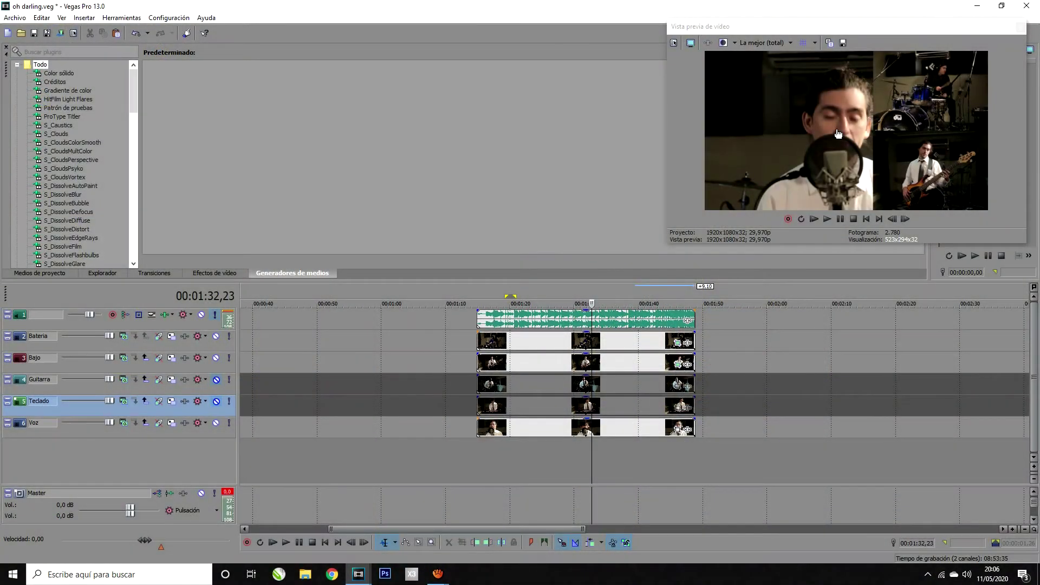
Move the Voz clip's Pan/Crop frame to centre 1200, 540 so the singer sits in the picture's left part
click(676, 431)
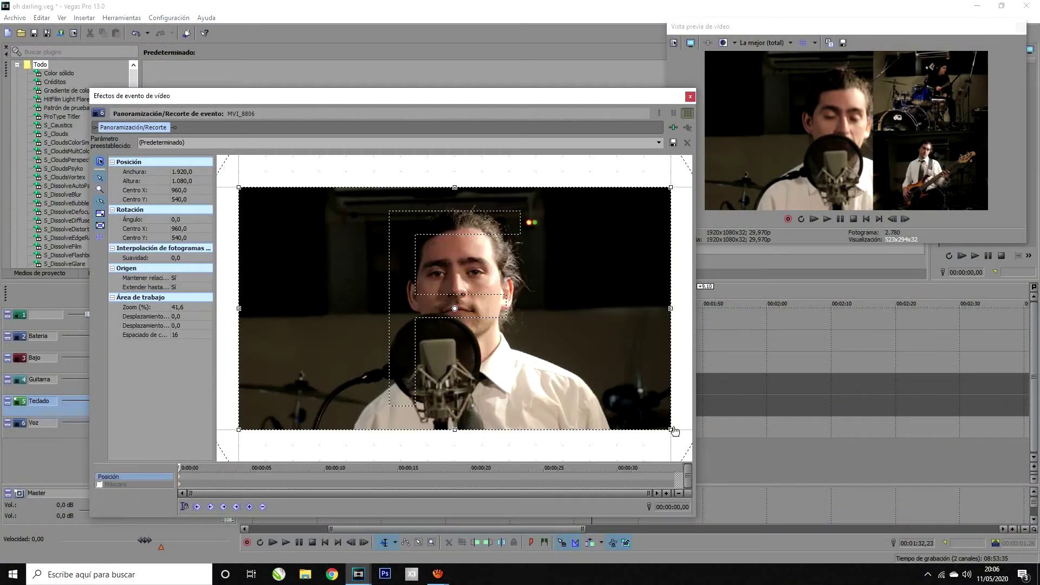
click(689, 96)
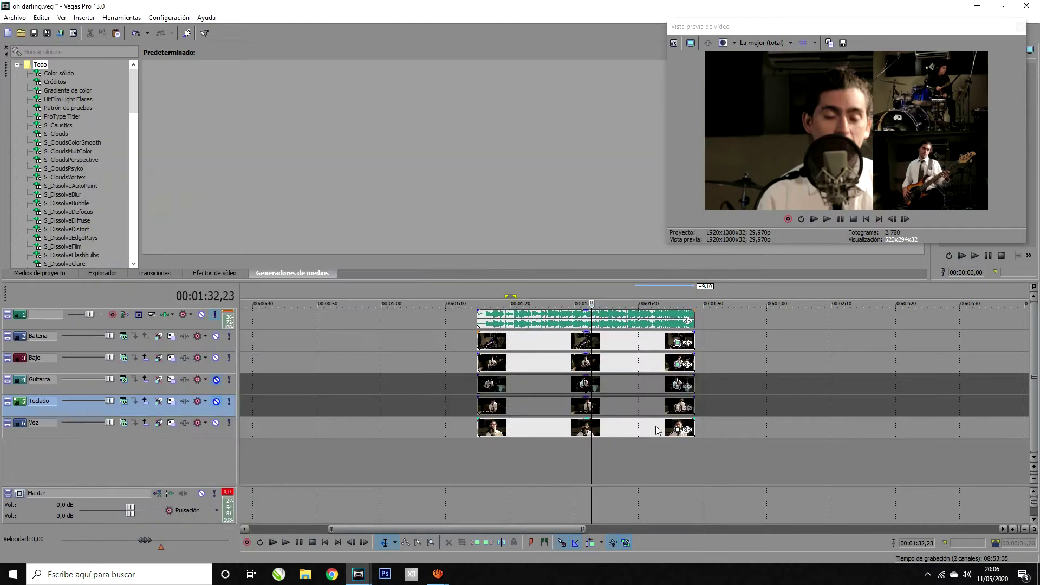
click(676, 431)
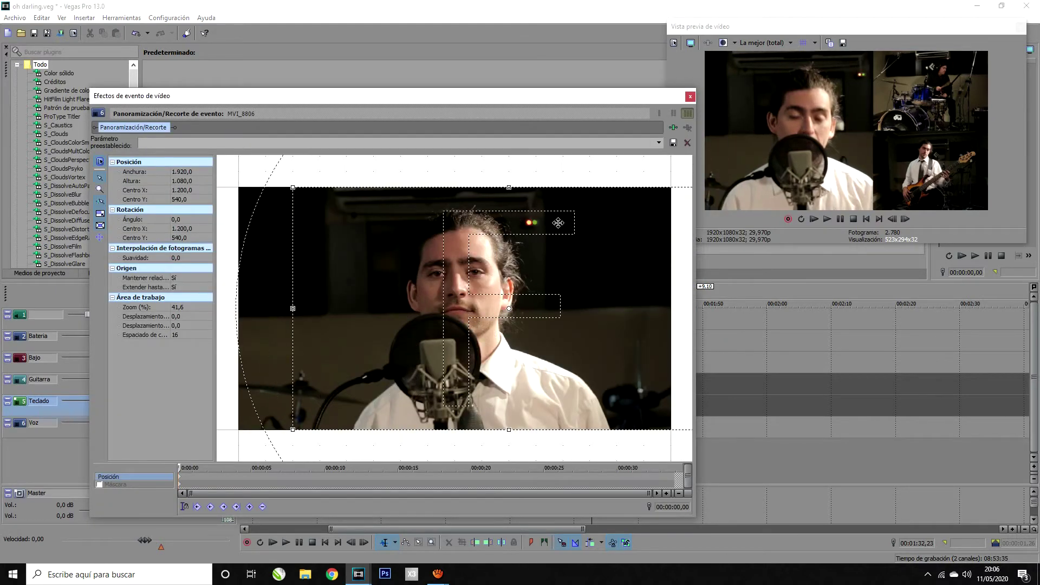
click(688, 99)
Try the Voz clip's Pan/Crop frame at centre X 1320 and at 1096.6, 528, and undo the free move
mouse_move(539, 285)
mouse_down()
mouse_move(570, 286)
mouse_move(555, 288)
mouse_up()
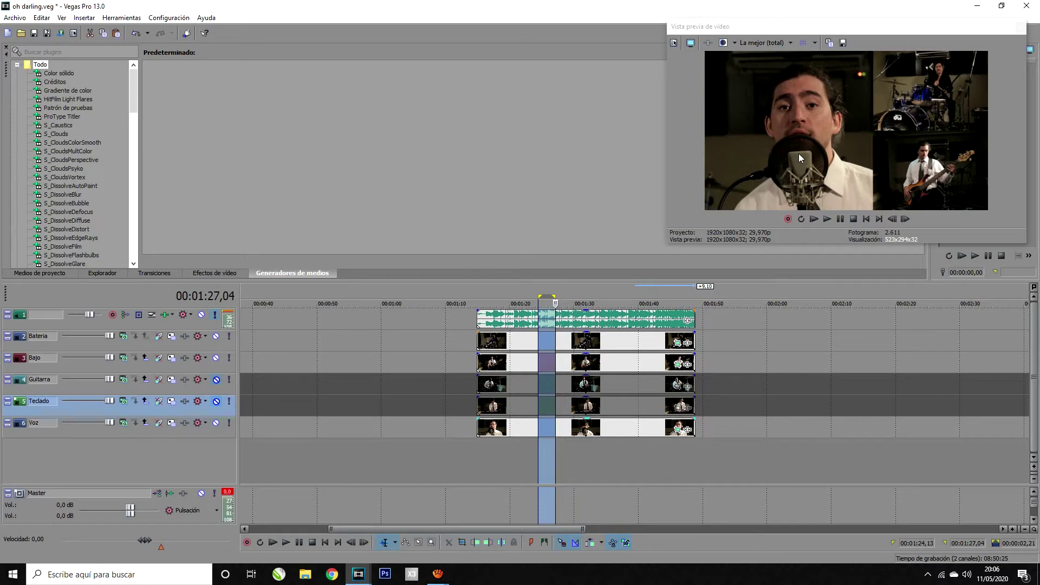
click(673, 432)
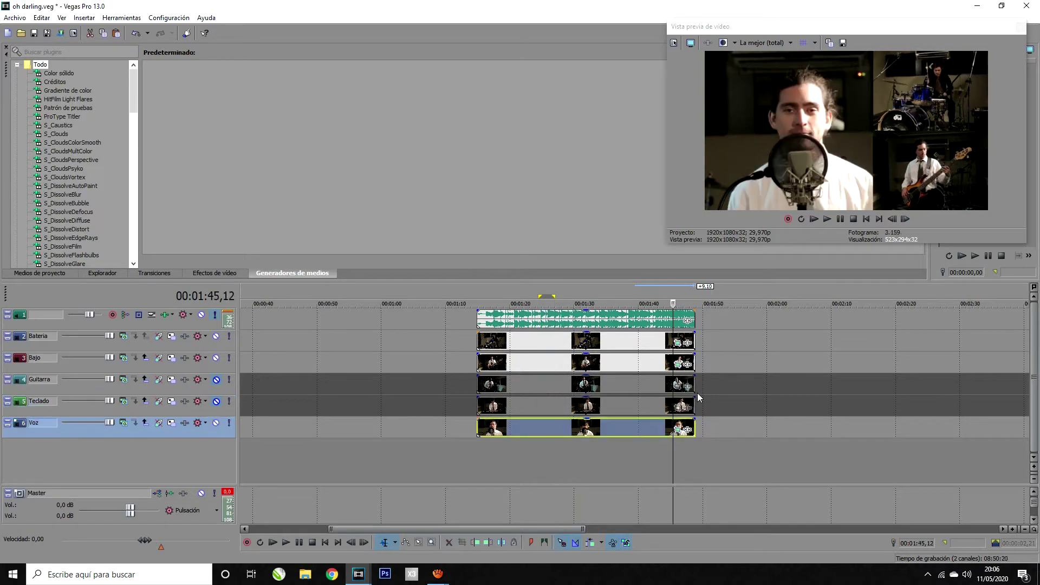
click(678, 430)
drag(402, 311, 417, 311)
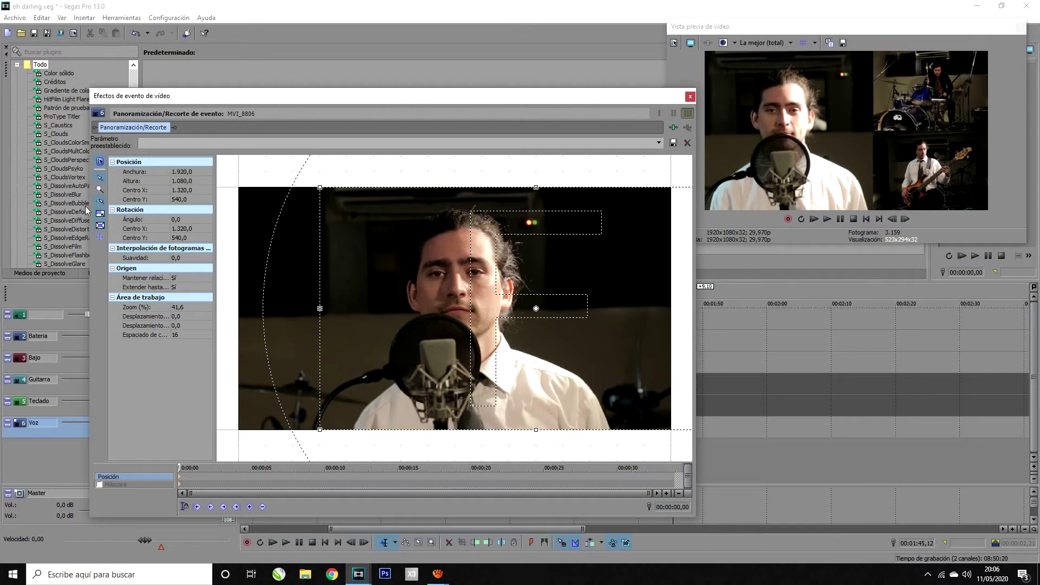
drag(568, 338, 539, 334)
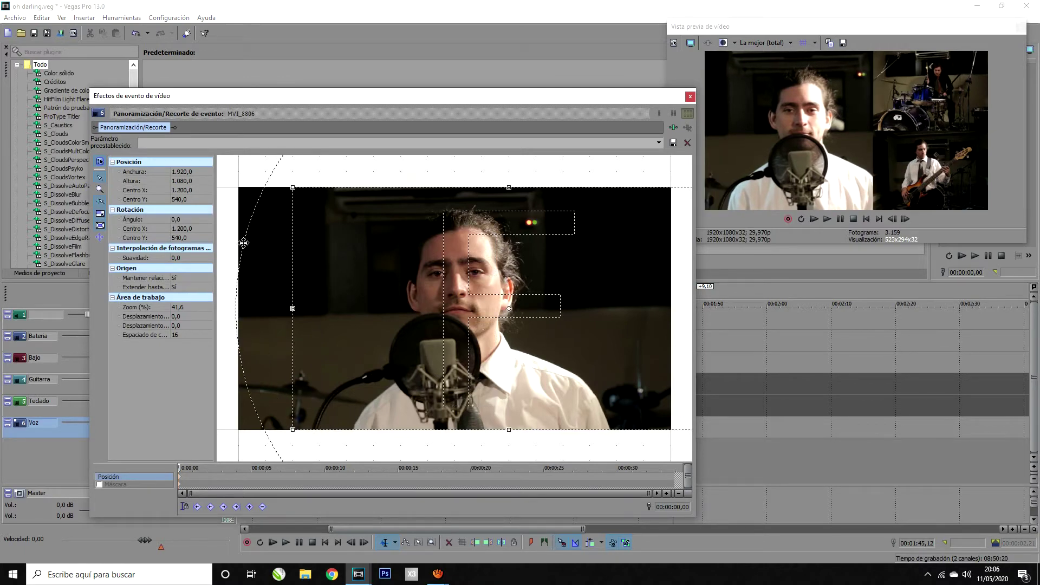
mouse_move(349, 281)
mouse_down()
mouse_move(353, 299)
mouse_move(346, 282)
mouse_move(375, 266)
mouse_move(352, 311)
mouse_move(350, 284)
mouse_up()
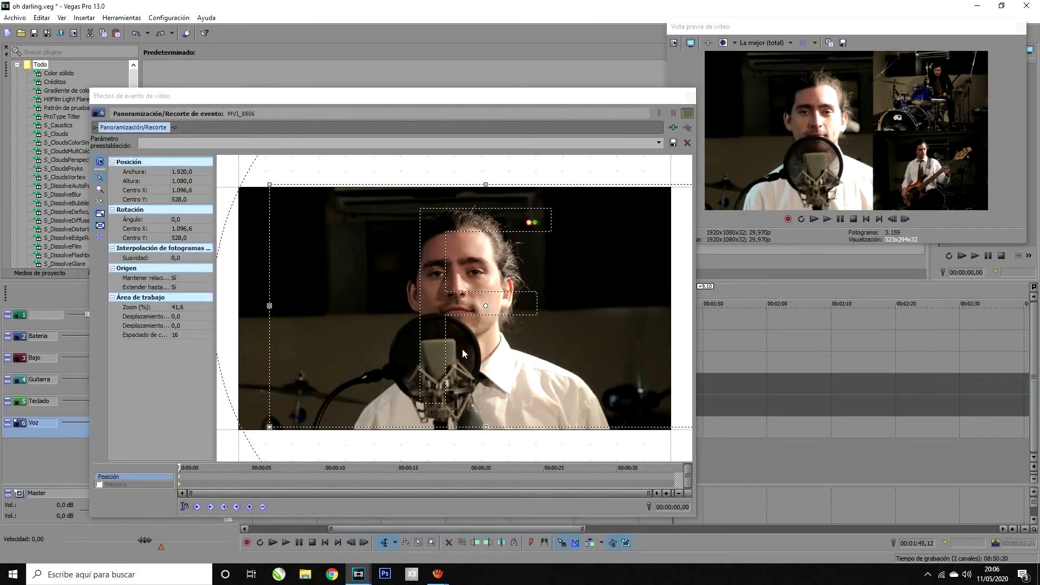
key(ctrl+z)
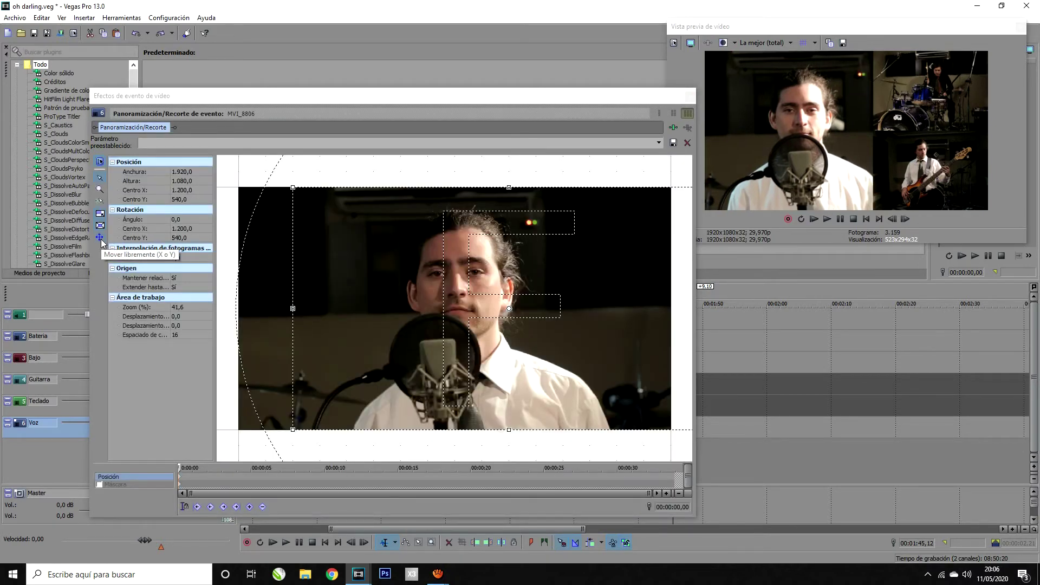
Restrict movement to X, shift the Voz clip's Pan/Crop frame slightly right, and select 00:01:26,14 to 00:01:38,20 for preview
click(101, 240)
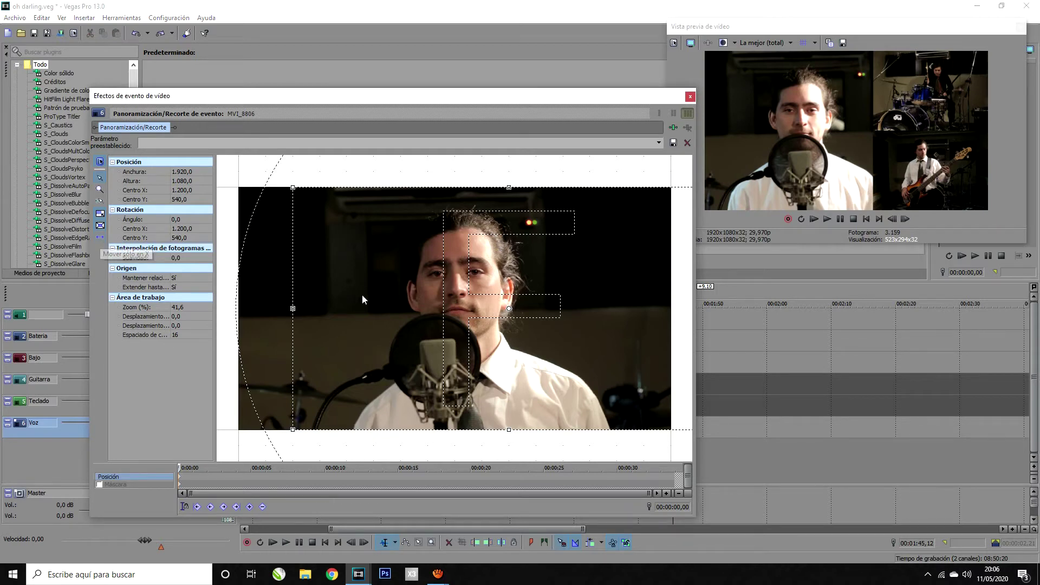
drag(375, 300, 397, 279)
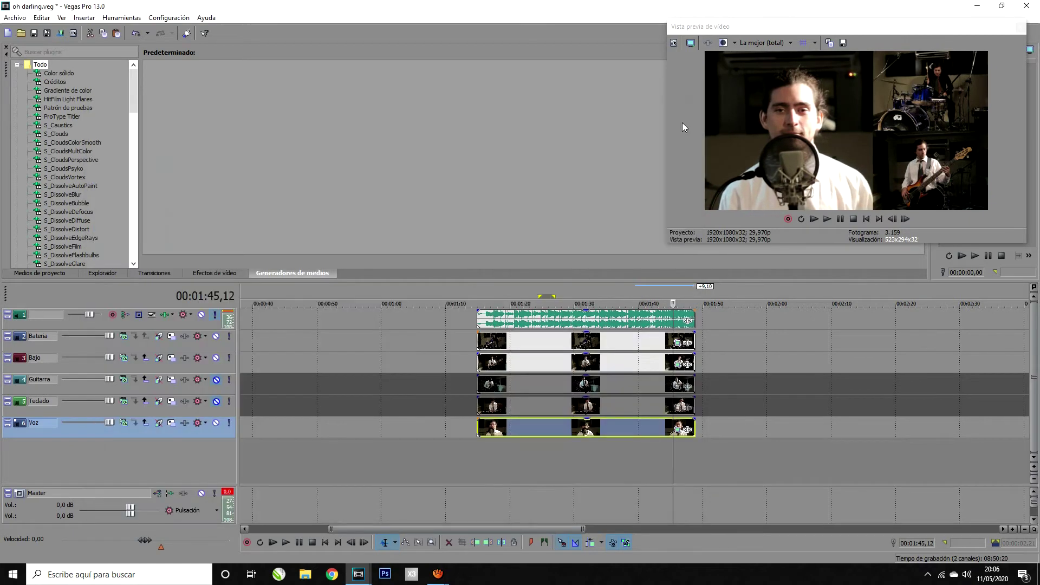
click(690, 96)
drag(552, 292, 626, 288)
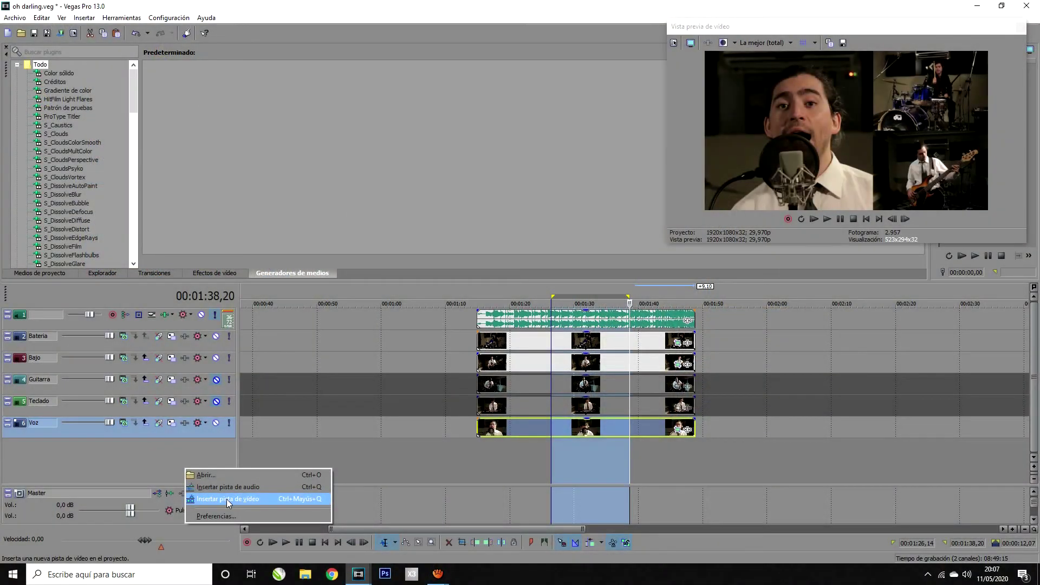
Insert a new video track and place it between the audio track and the Bateria track
click(226, 498)
drag(62, 338, 60, 362)
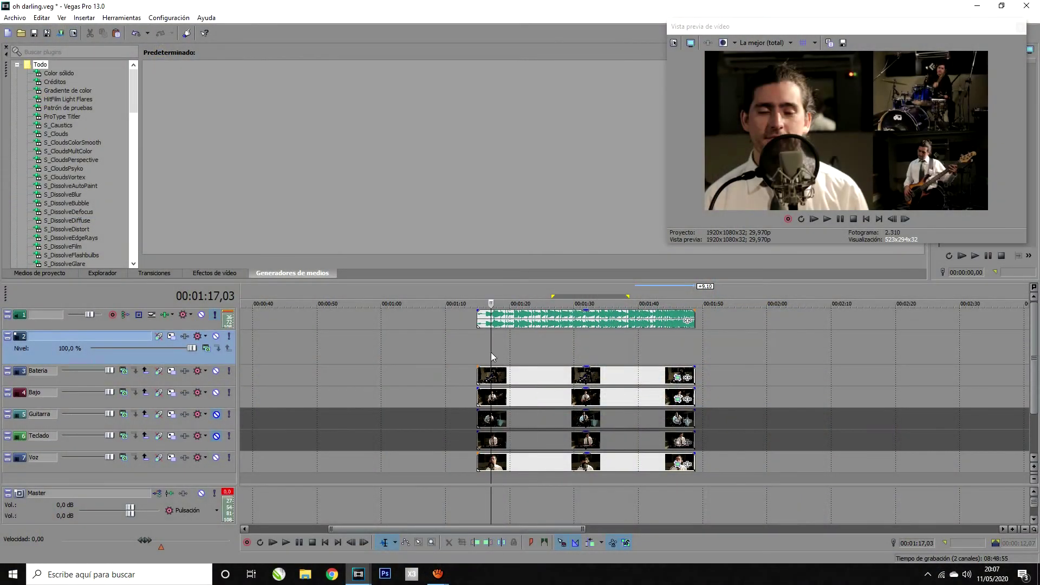
click(491, 352)
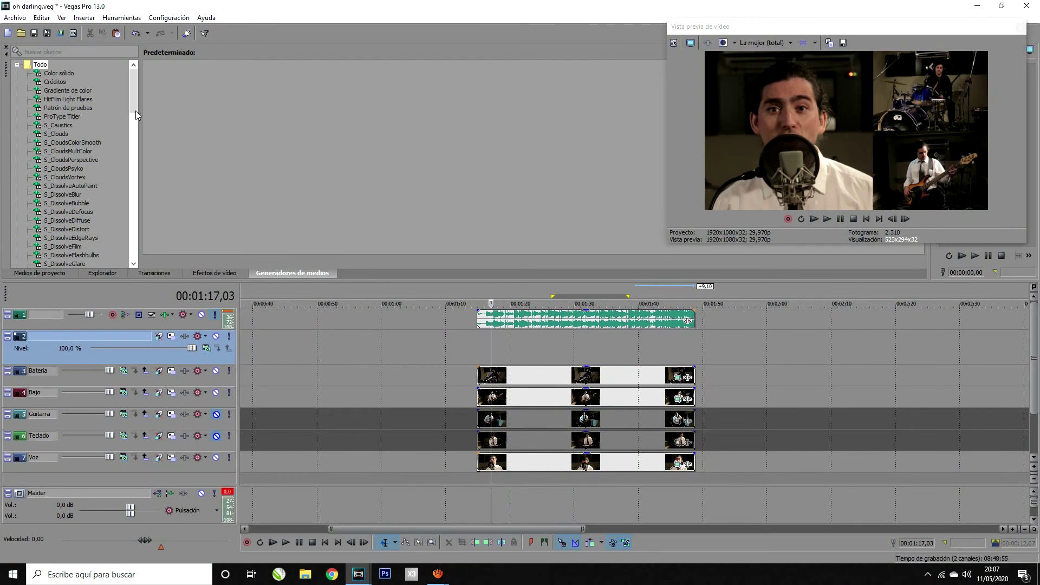
Add a Negro solid colour event to the new video track and stretch it over the full length of the clips
click(66, 73)
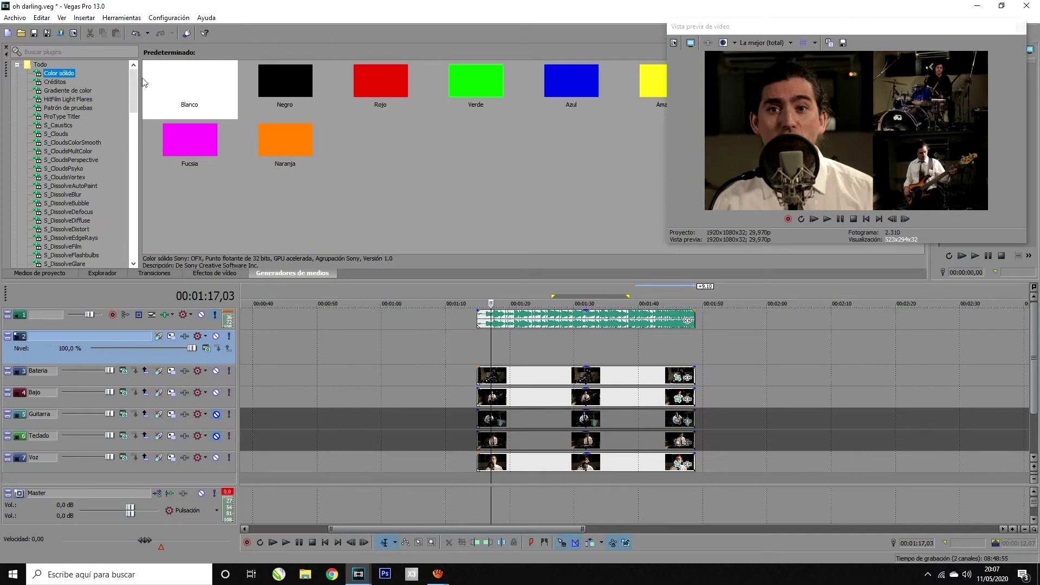
click(279, 93)
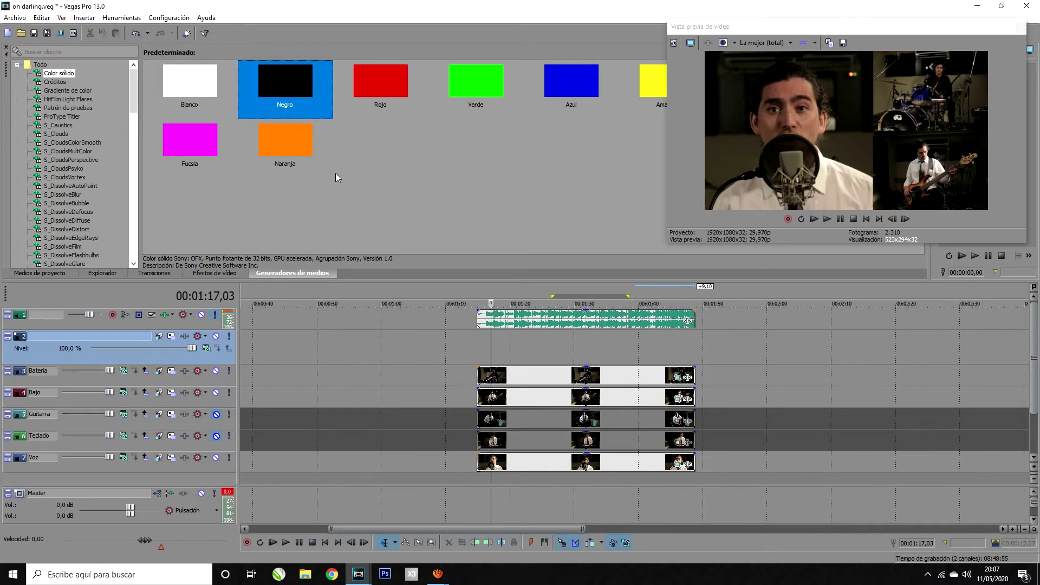
drag(394, 237, 481, 346)
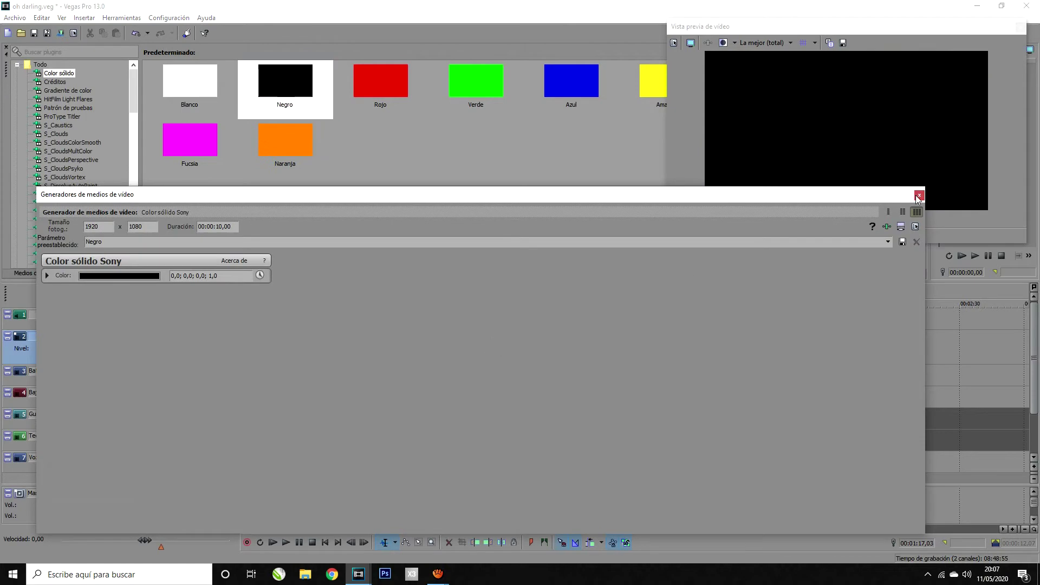
click(919, 195)
double_click(515, 352)
click(919, 195)
drag(541, 349, 694, 345)
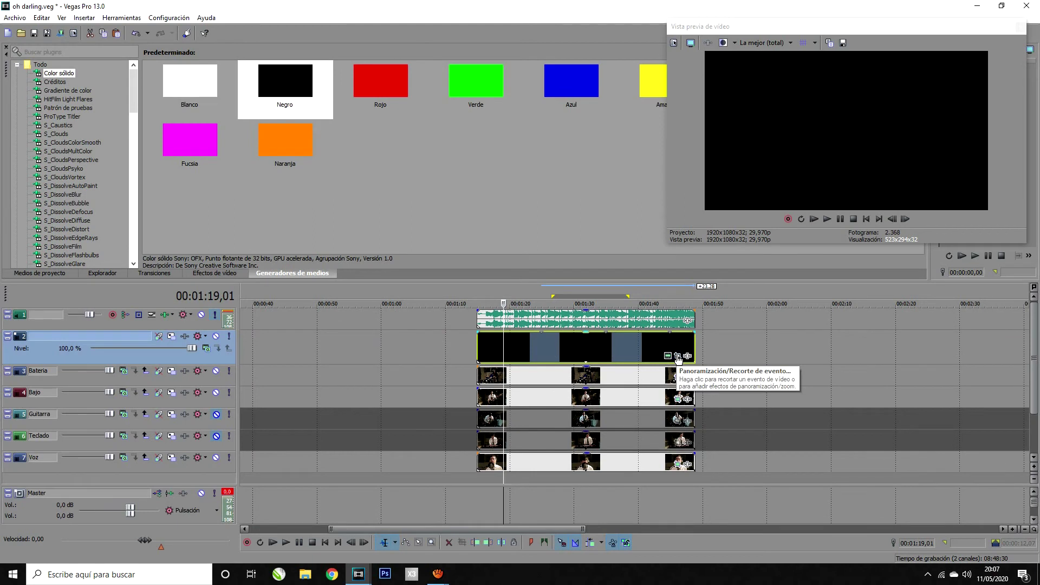
Mask the black solid with a full-height rectangle and narrow it to a thin vertical line centred at about X 1142
click(677, 356)
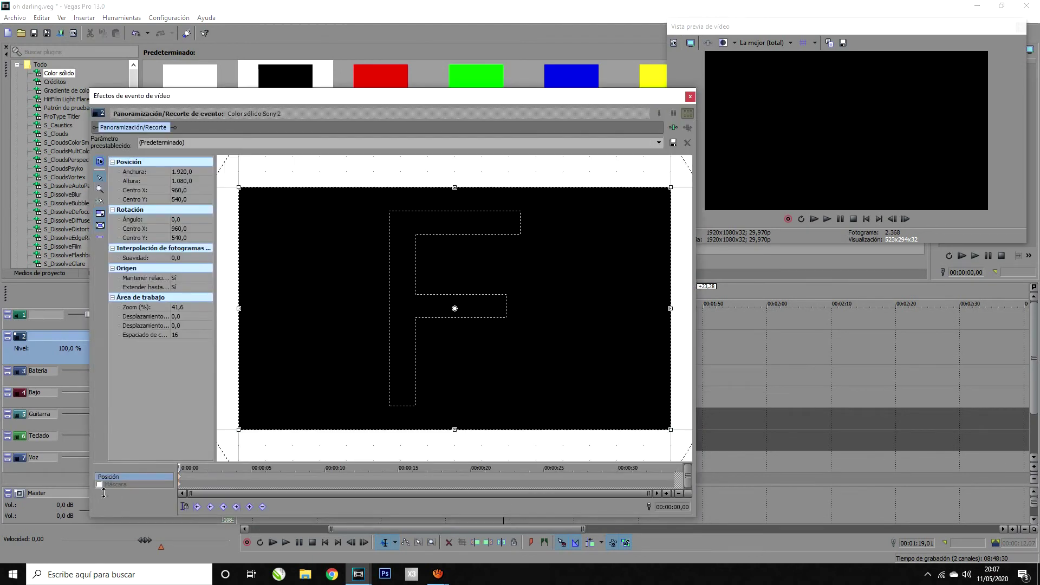
click(99, 485)
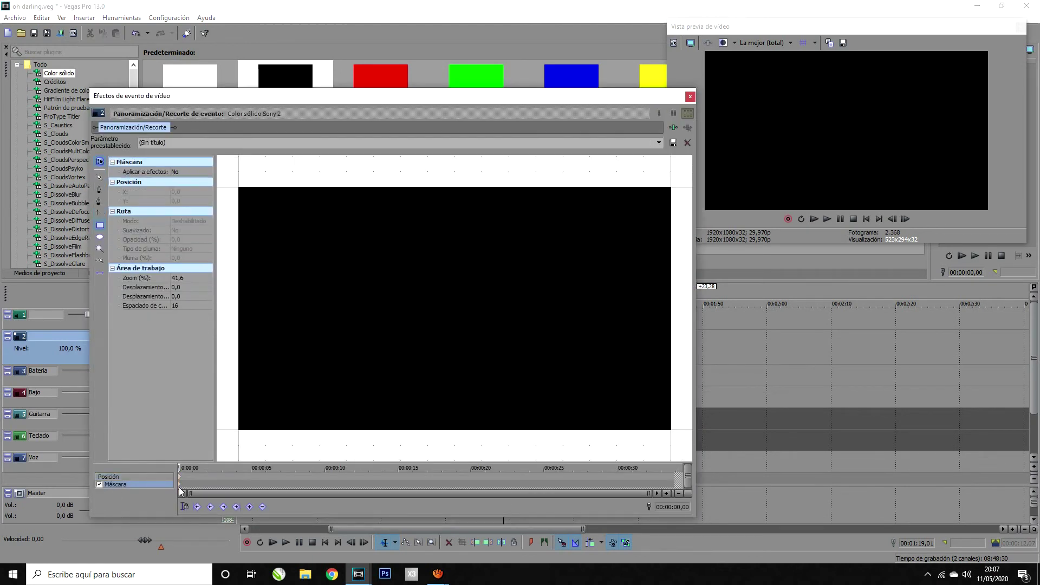
drag(464, 181, 498, 444)
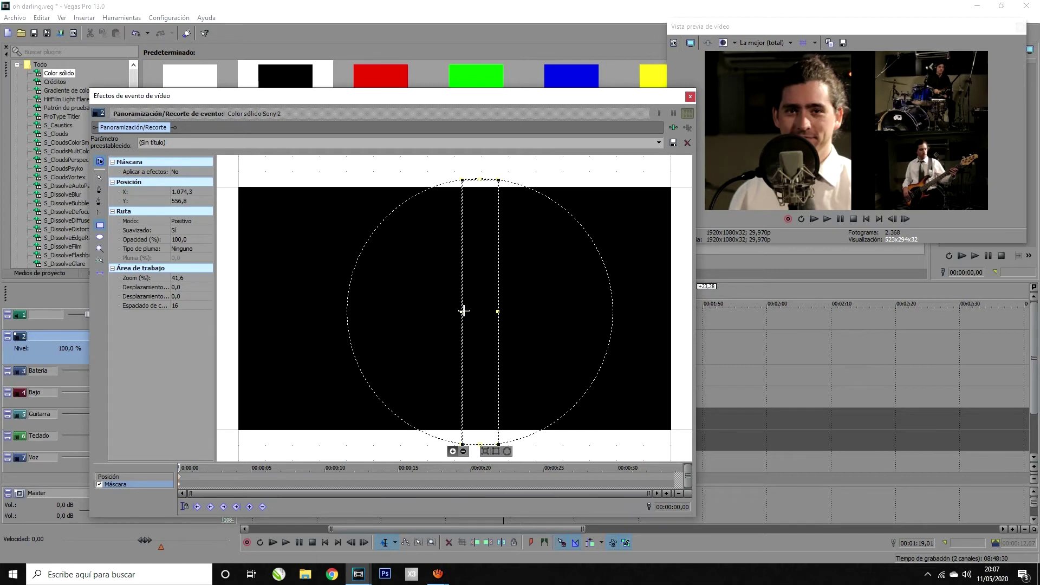
drag(463, 310, 493, 311)
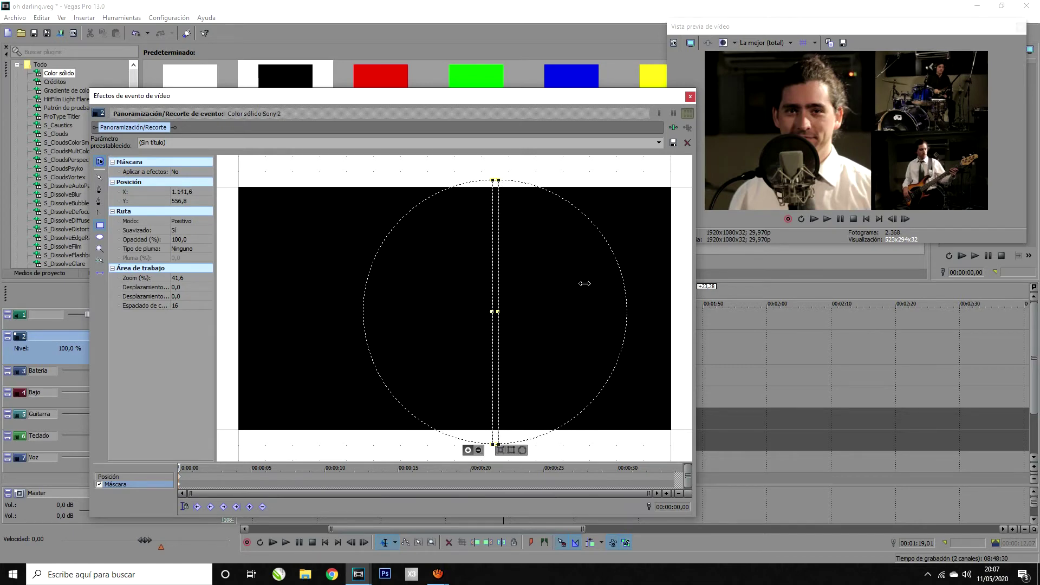
Finish editing the thin vertical divider's mask and close the black solid's Pan/Crop window
mouse_move(683, 312)
mouse_down()
mouse_move(491, 303)
mouse_move(665, 294)
mouse_up()
click(689, 96)
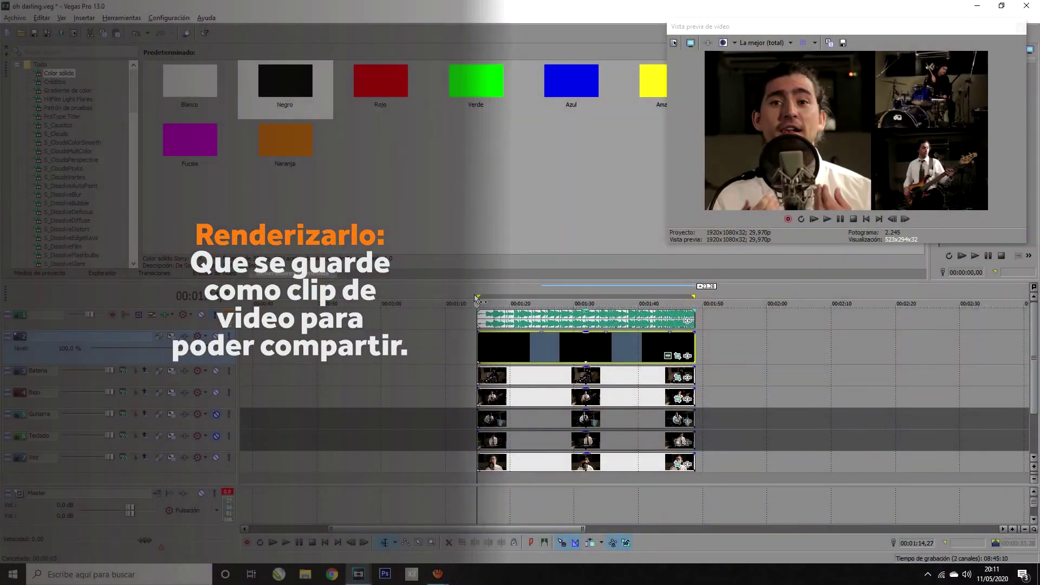
Set the loop region over the full length of the clips, from 00:01:14,27 to 00:01:48,25
click(448, 302)
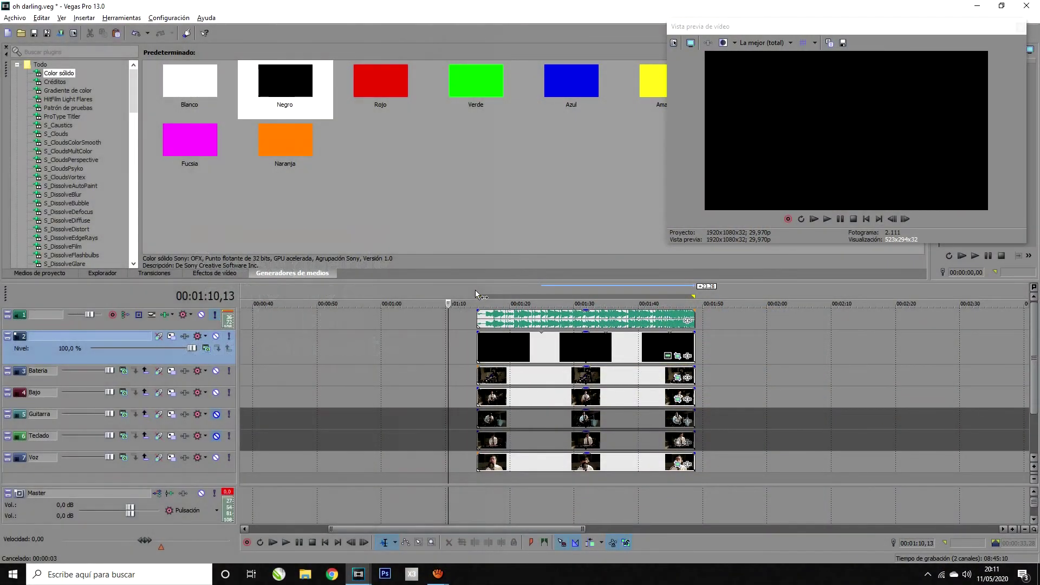
drag(477, 297, 490, 298)
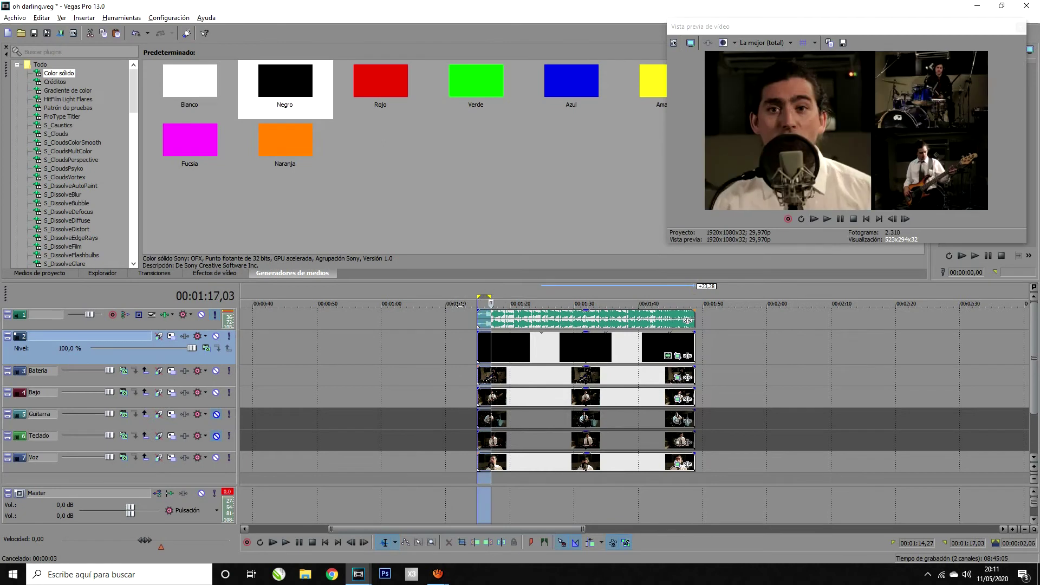
drag(477, 297, 695, 297)
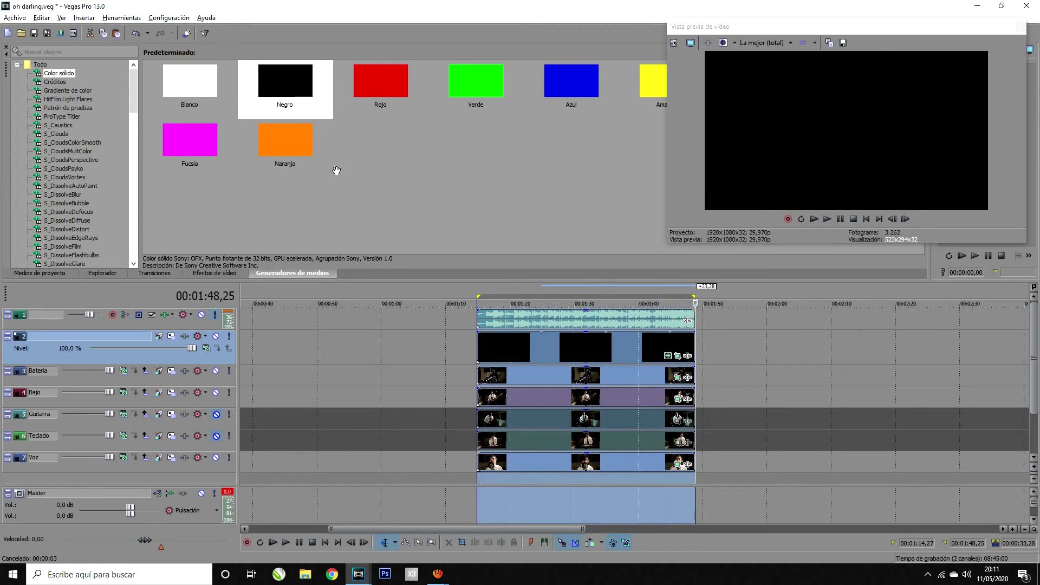
Render only the loop region as oh darling.mp4 to E:\ using the MainConcept AVC/AAC Internet HD 1080p template
click(19, 20)
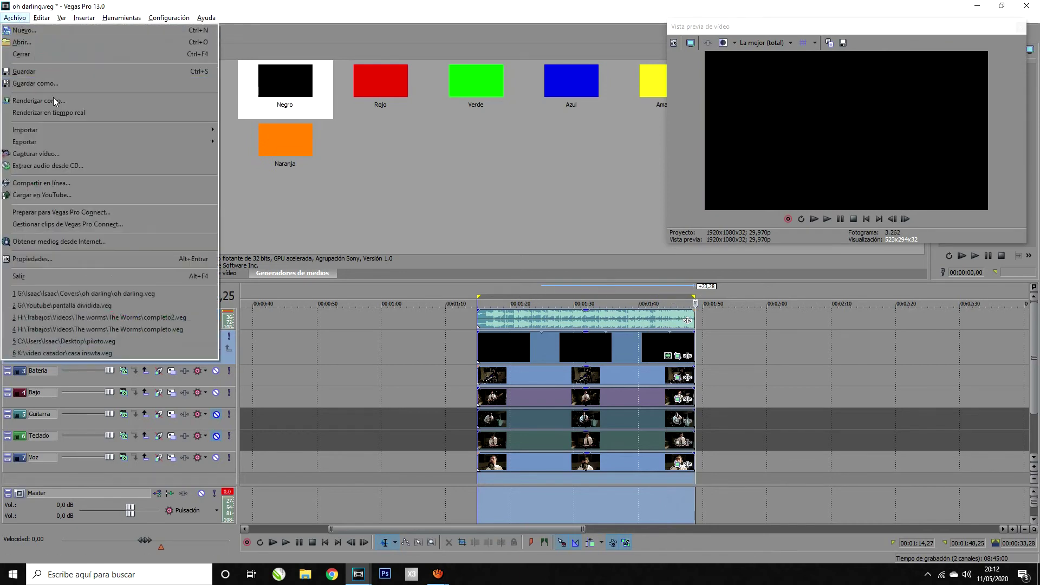
click(80, 100)
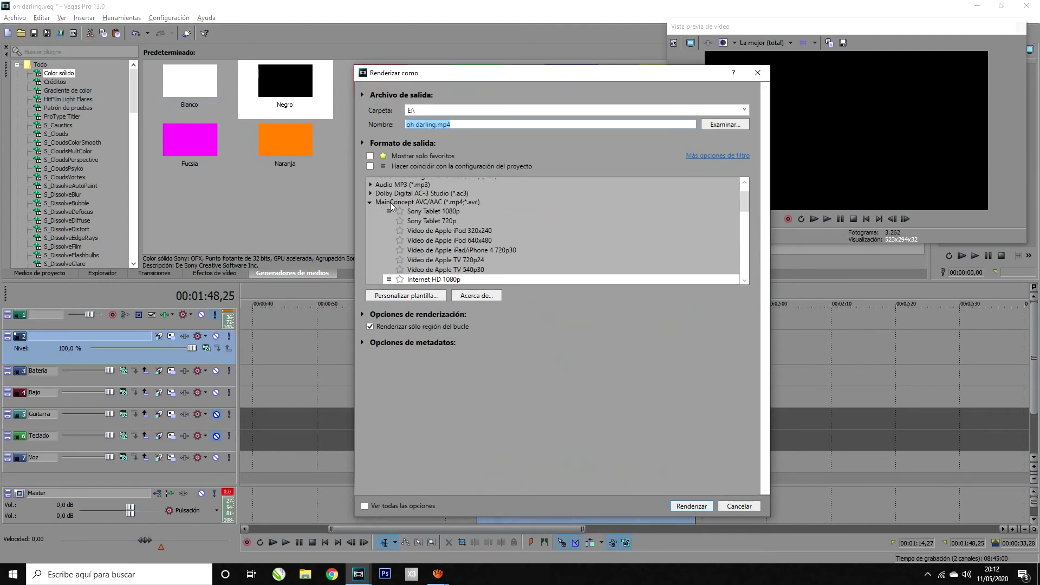
drag(747, 206, 746, 200)
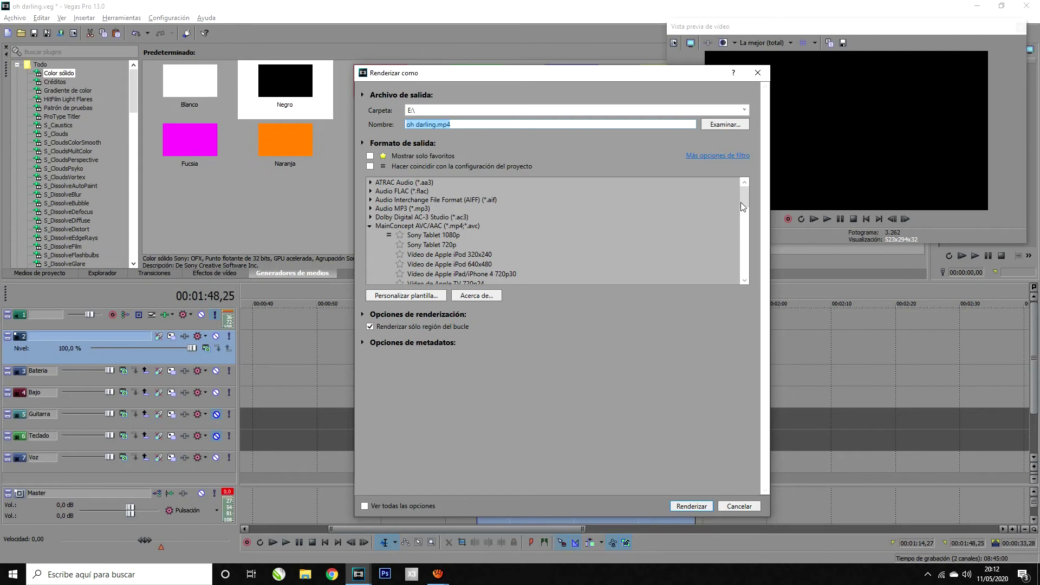
drag(742, 206, 749, 214)
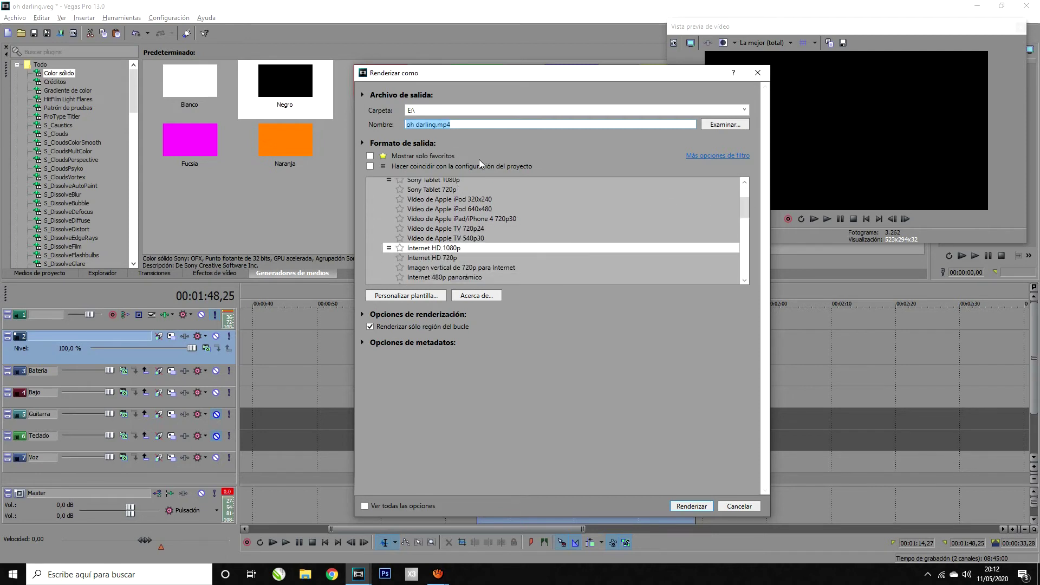
click(692, 505)
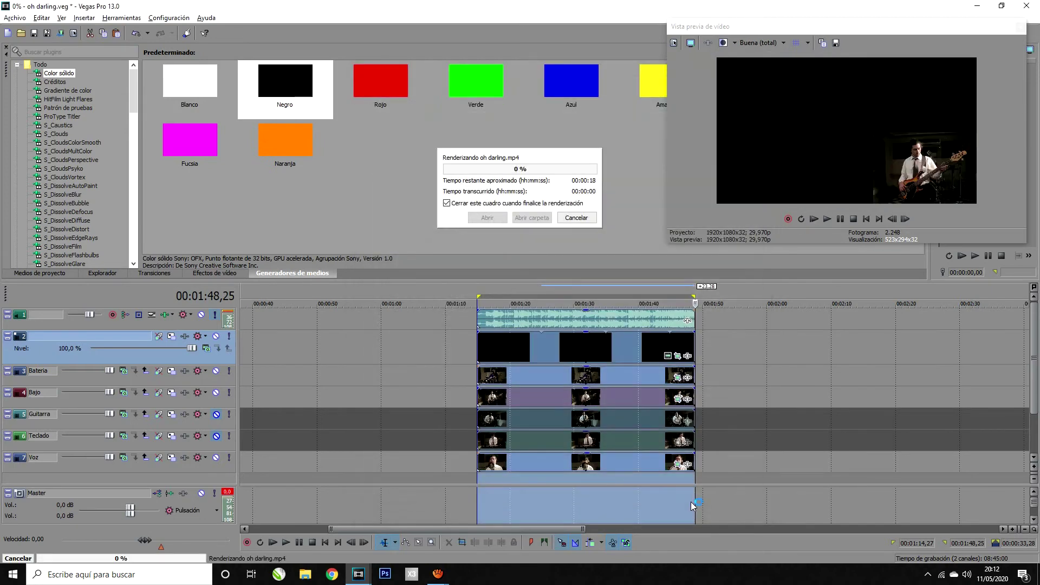